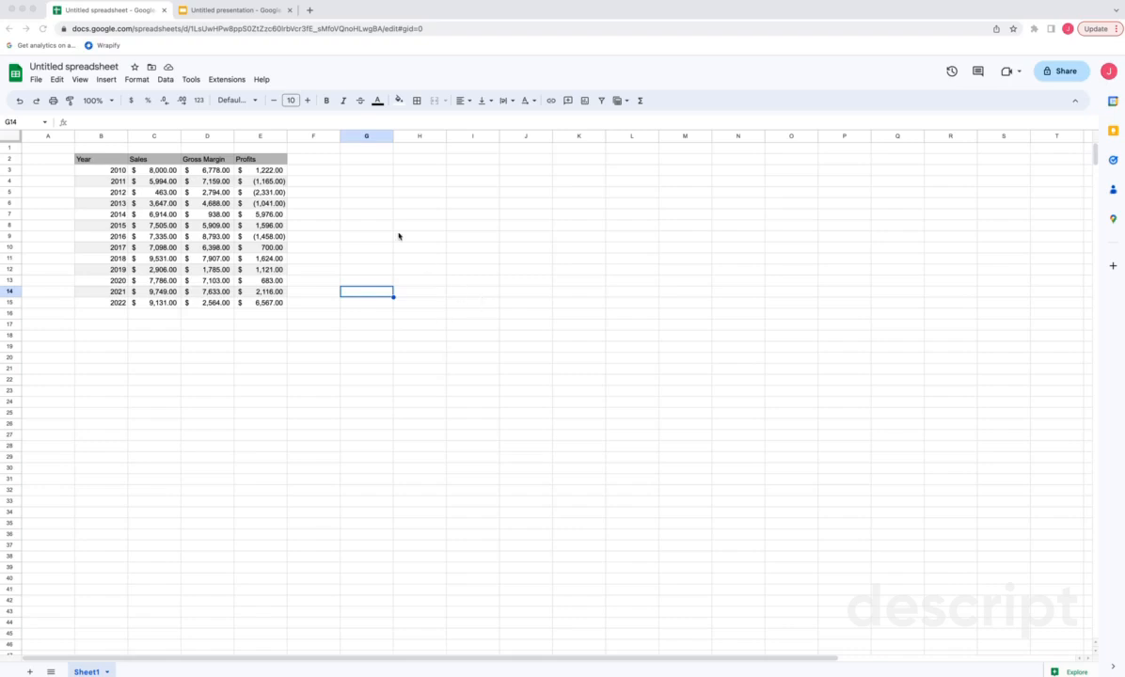
# Open the sidebar of the Wrapify add-on for this spreadsheet
pyautogui.click(226, 79)
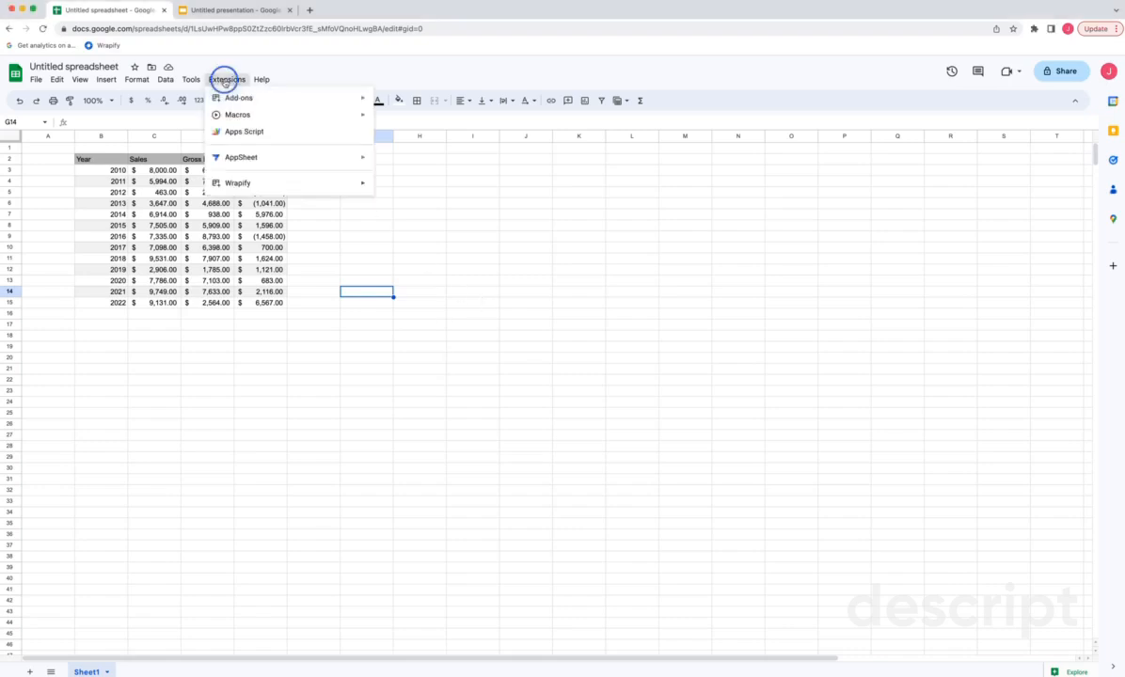
pyautogui.moveTo(240, 181)
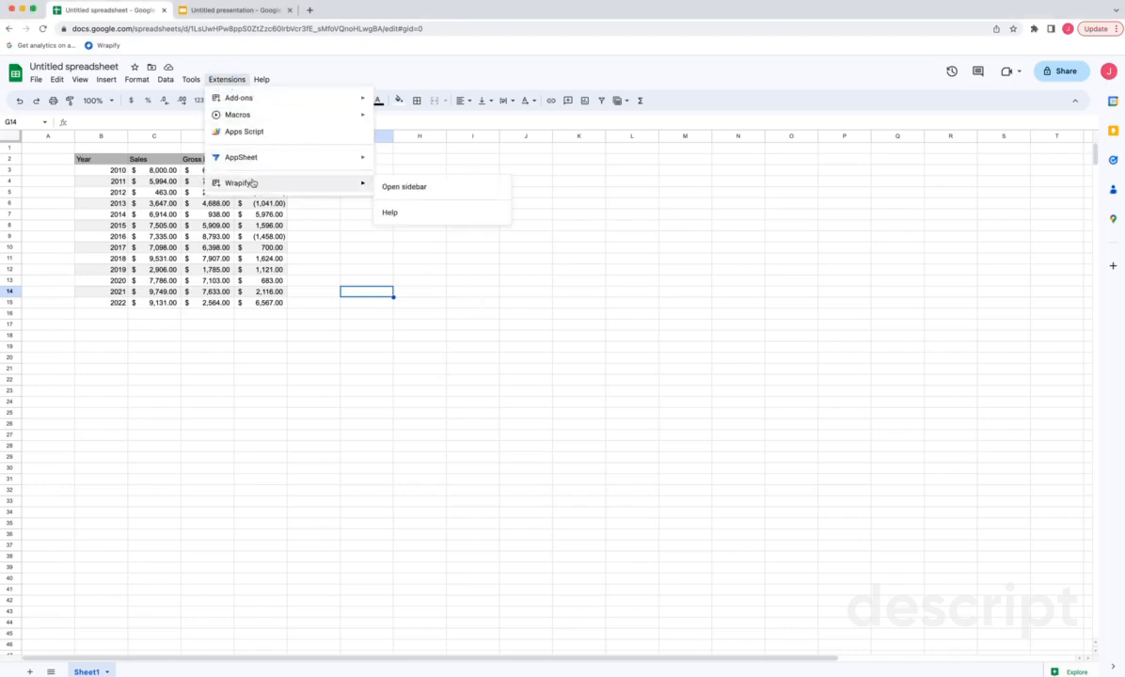
pyautogui.click(398, 187)
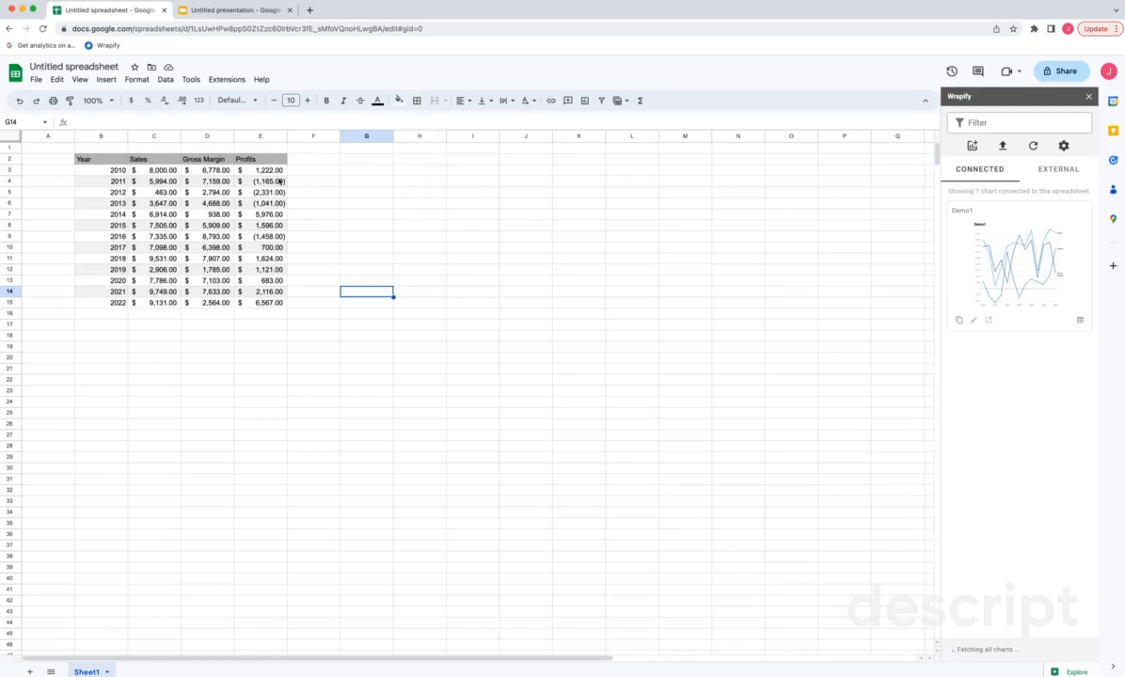
# Look through the Wrapify charts external to this spreadsheet, and return to the connected charts
pyautogui.click(996, 123)
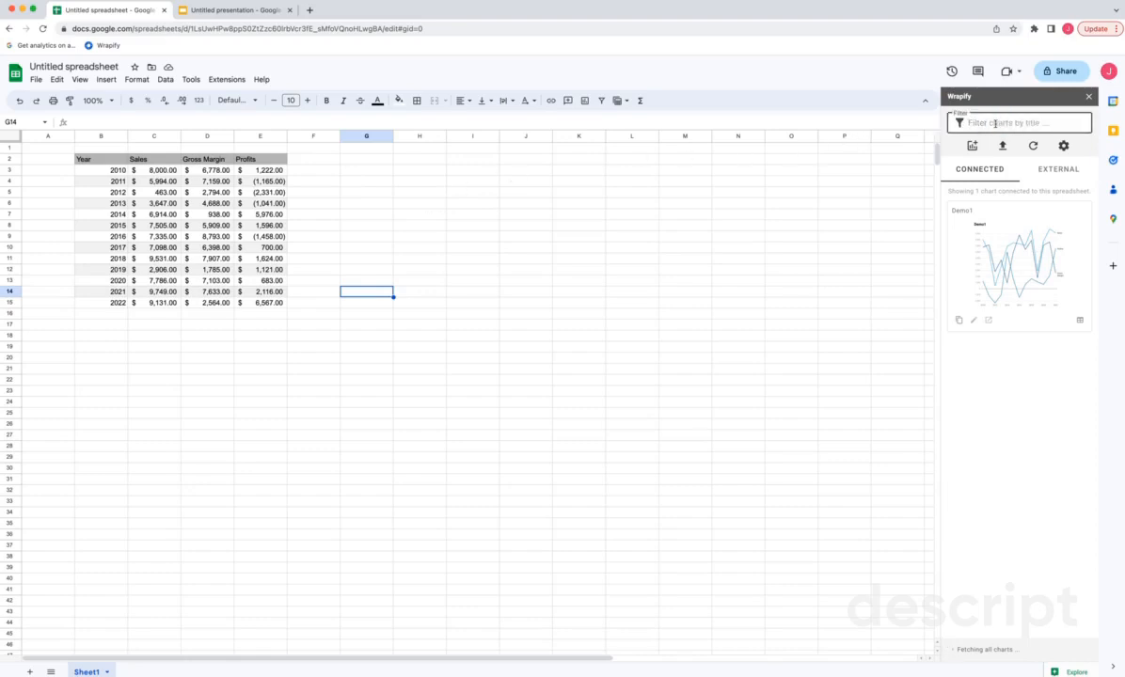
pyautogui.click(1069, 171)
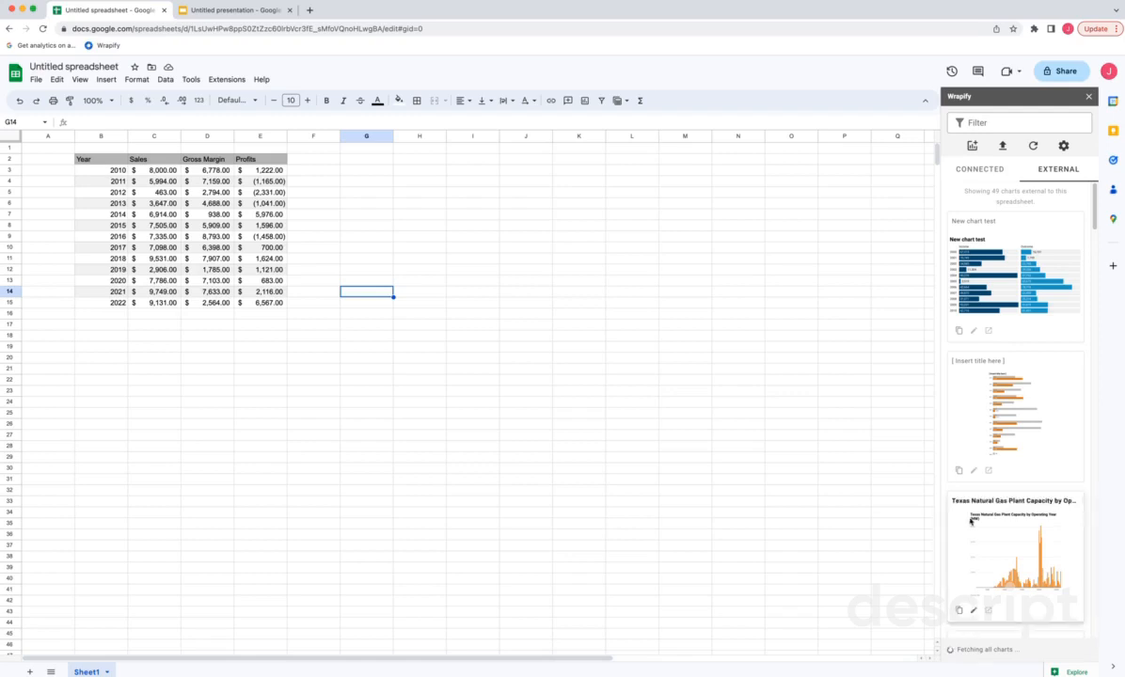
pyautogui.click(980, 169)
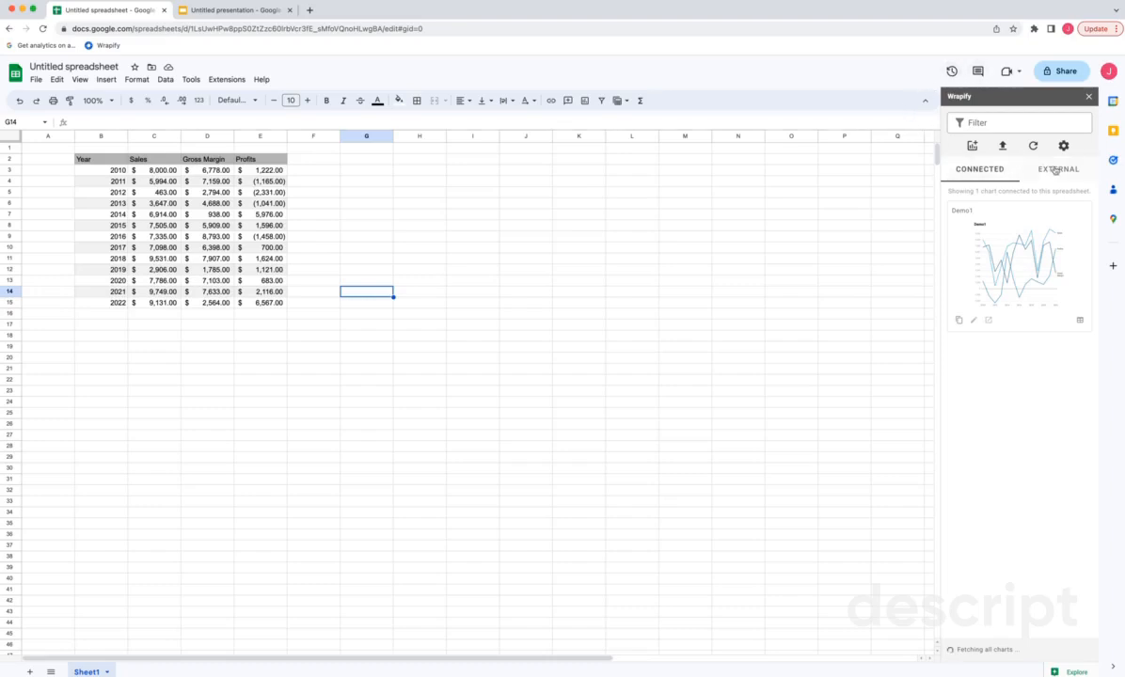
# Filter the external charts by the title word "power", and clear the filter to return to the connected charts
pyautogui.click(988, 123)
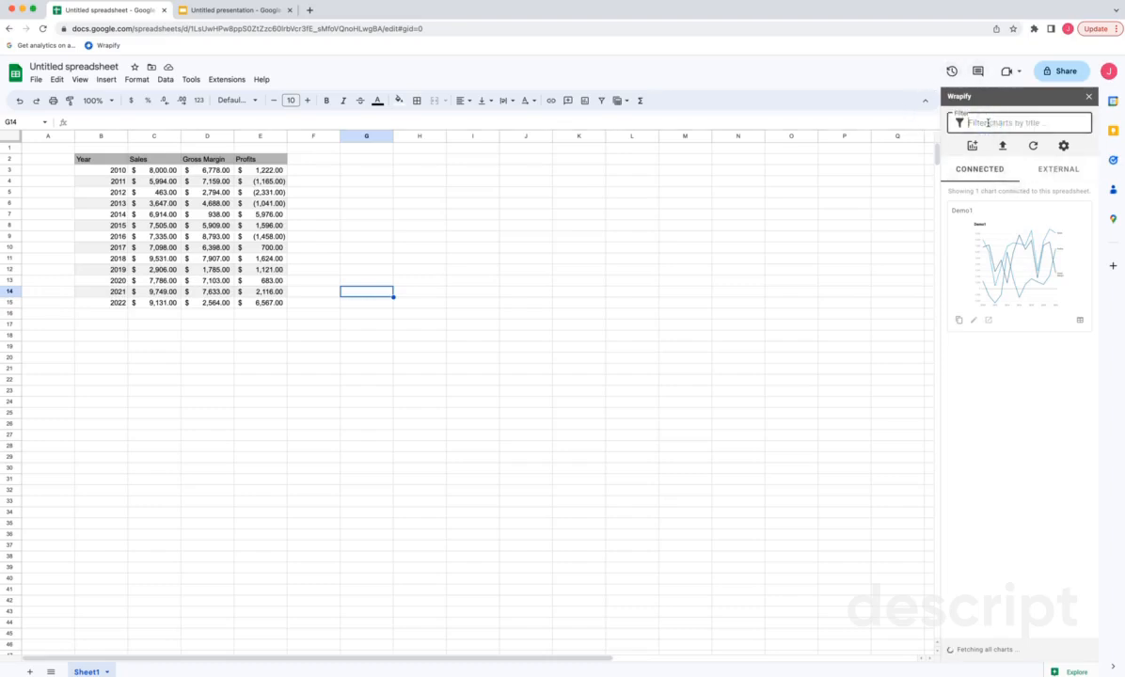
pyautogui.click(1049, 168)
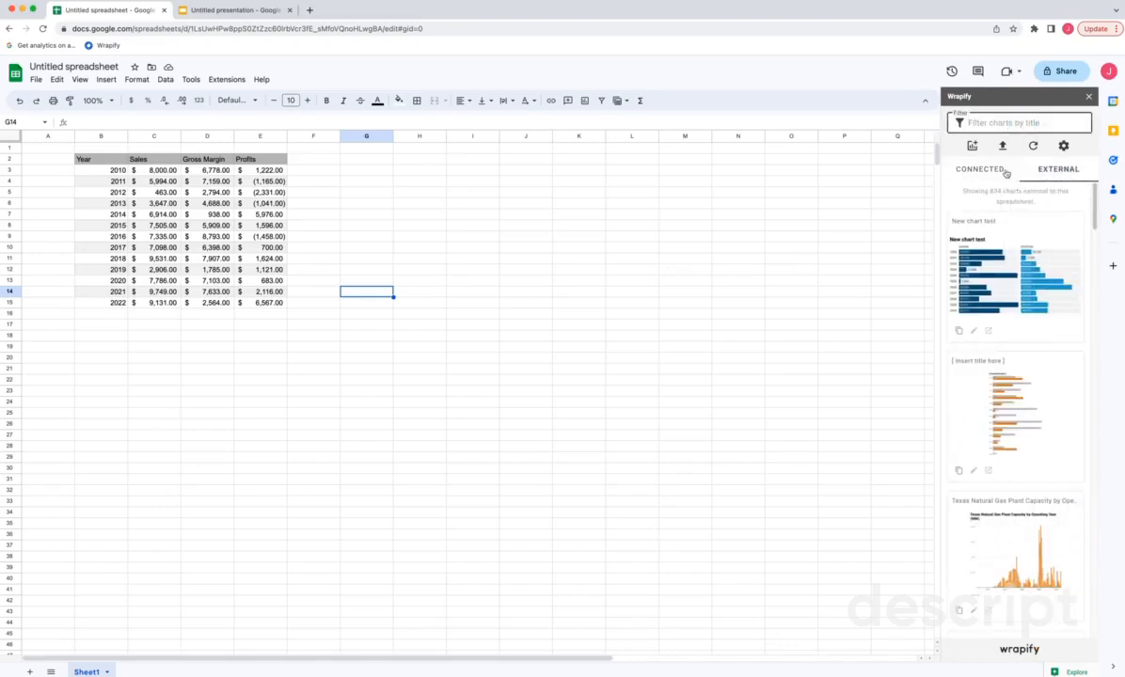
pyautogui.write('power')
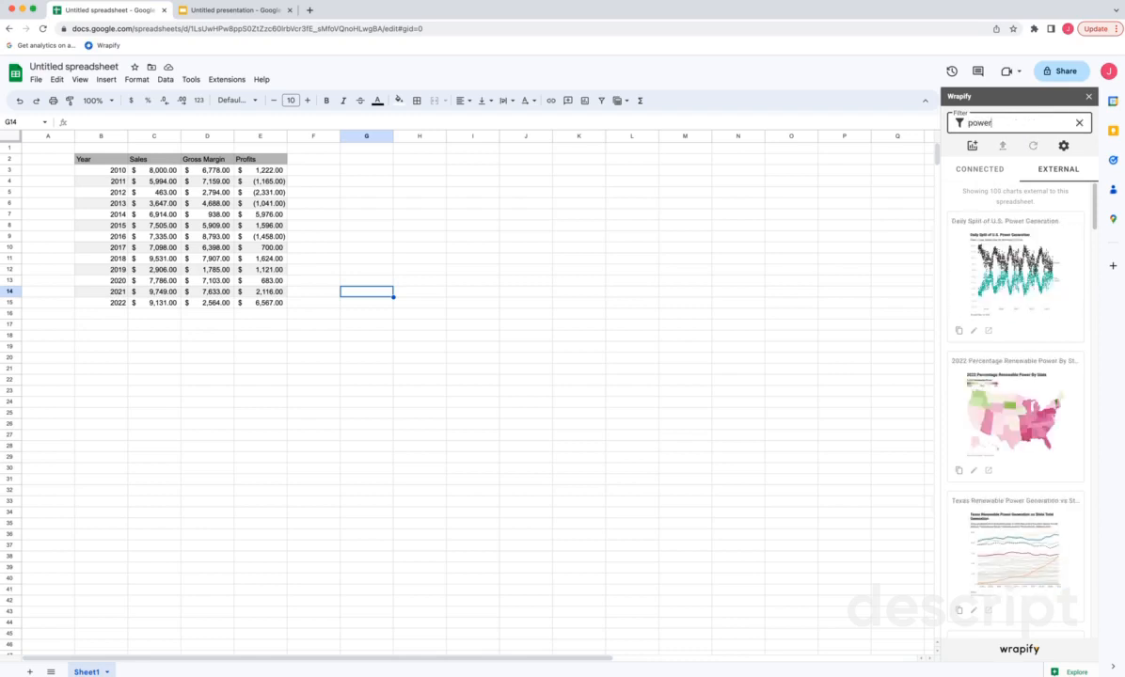
pyautogui.press('BackSpace')
pyautogui.press('BackSpace')
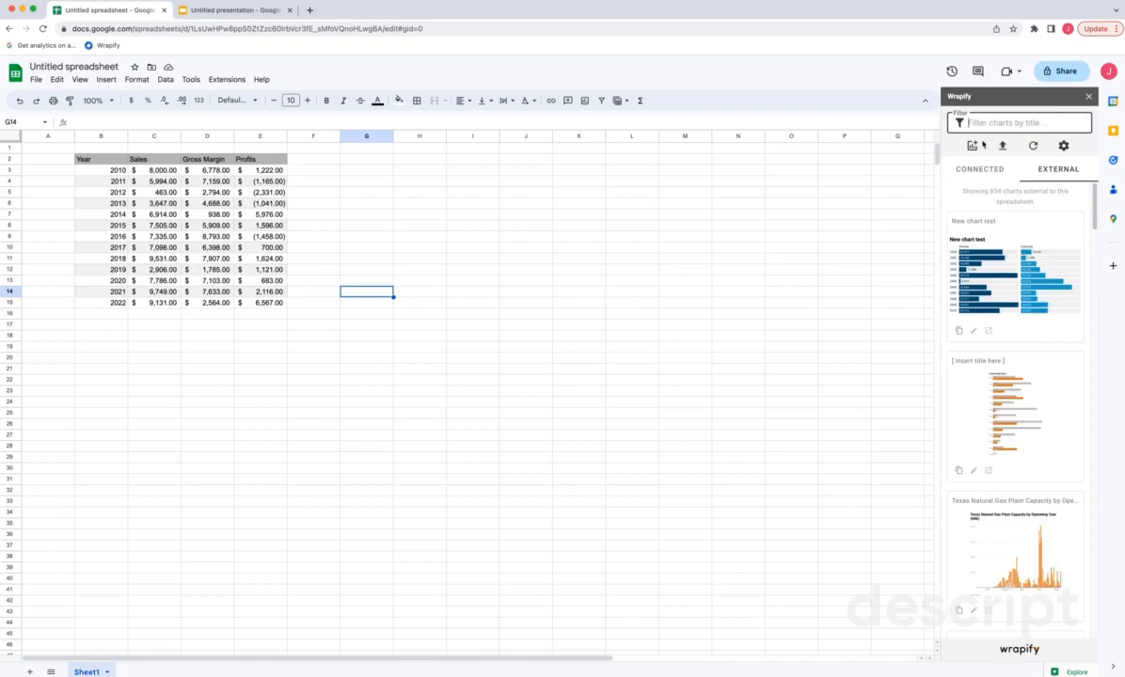
pyautogui.click(952, 148)
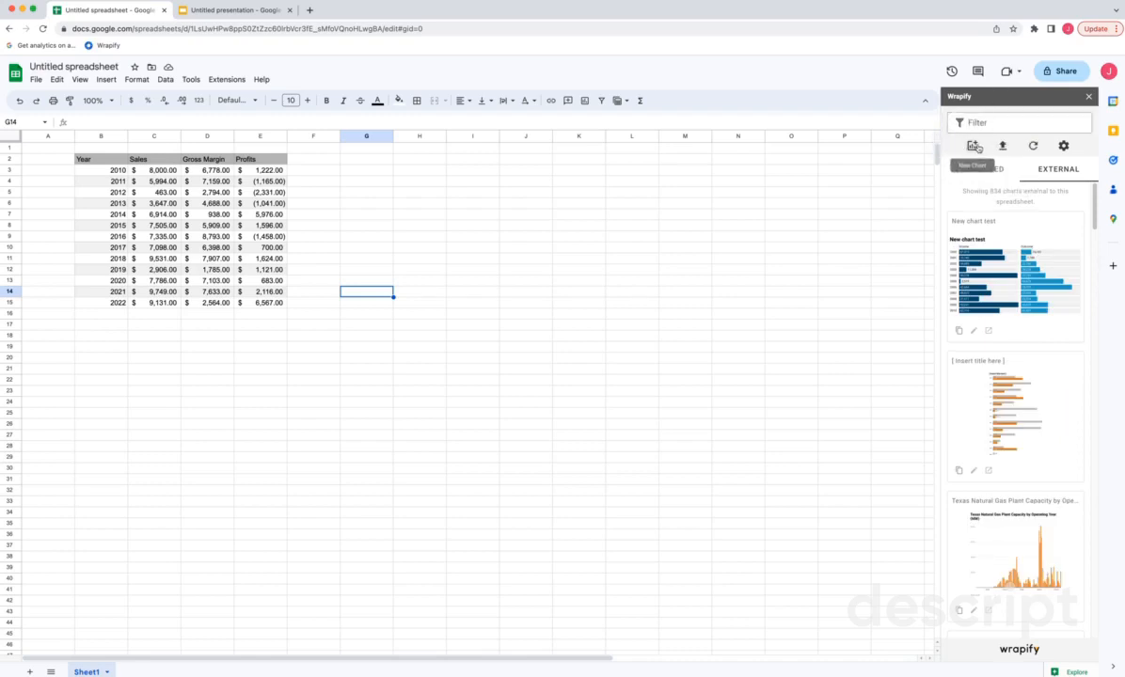
pyautogui.click(979, 169)
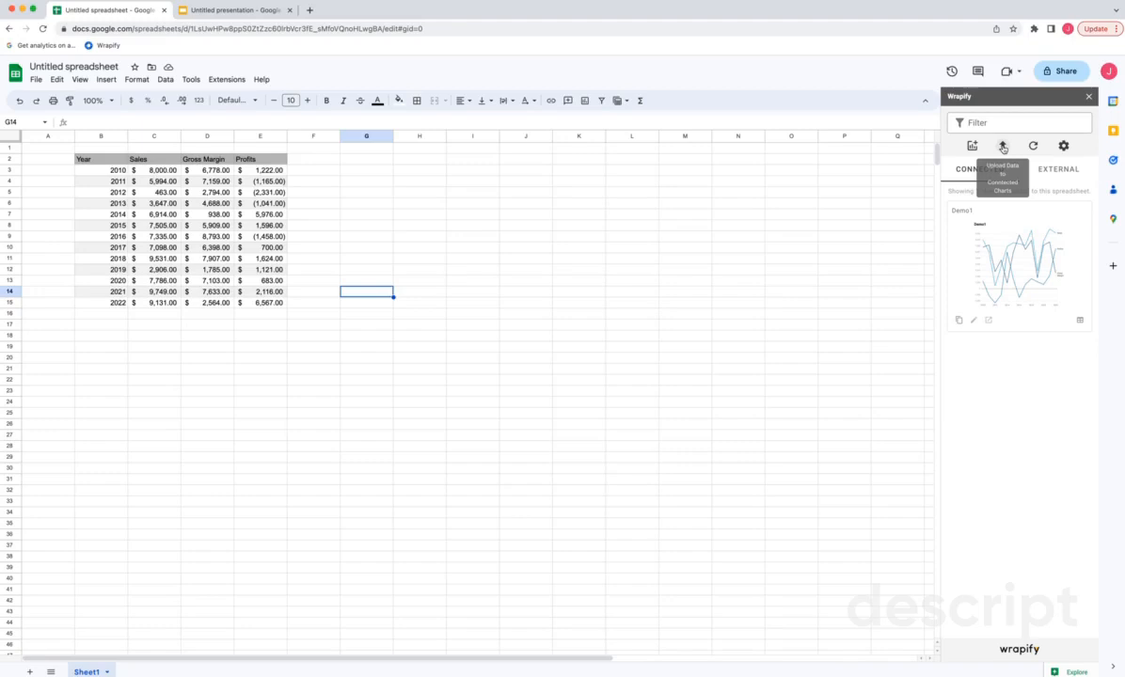
# View Wrapify's Send Feedback form and return to the chart list without sending anything
pyautogui.click(1063, 146)
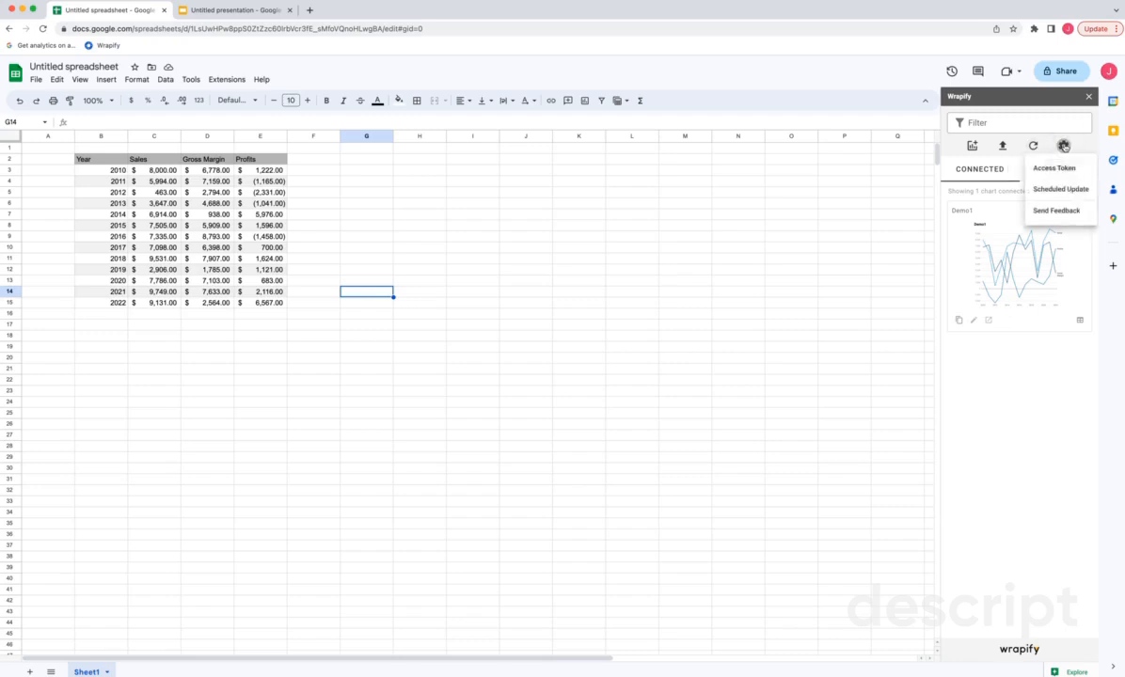
pyautogui.click(1053, 209)
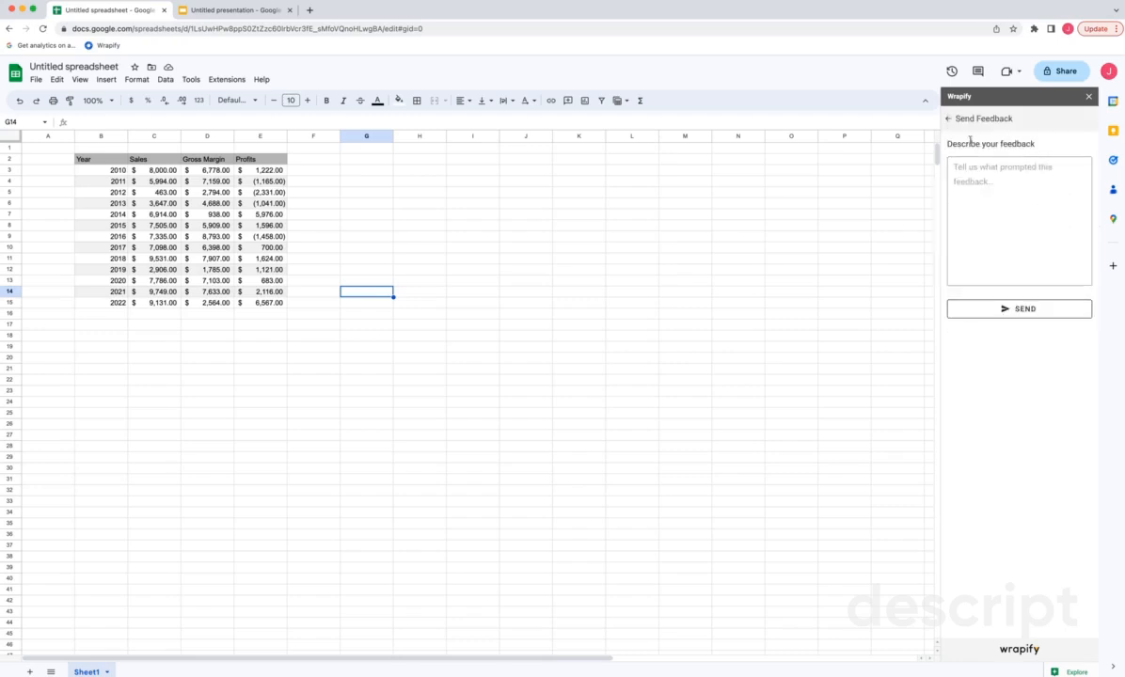
pyautogui.click(948, 119)
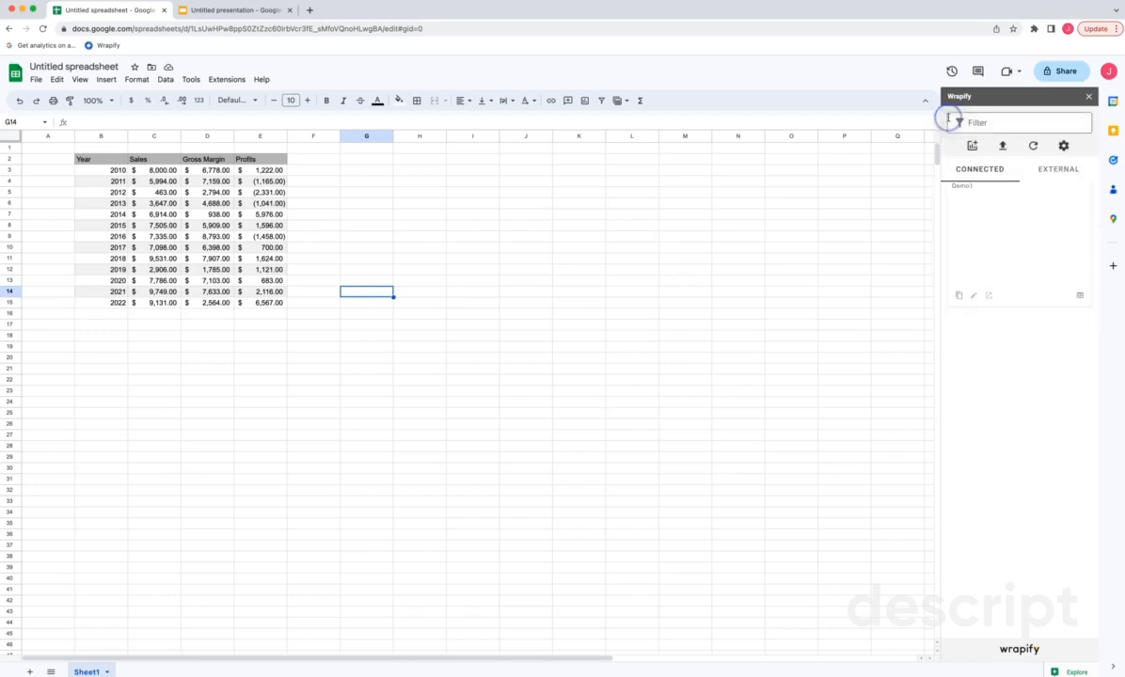
# Review Wrapify's scheduled update settings, and return to the chart list and refresh it
pyautogui.click(1064, 147)
pyautogui.click(1066, 188)
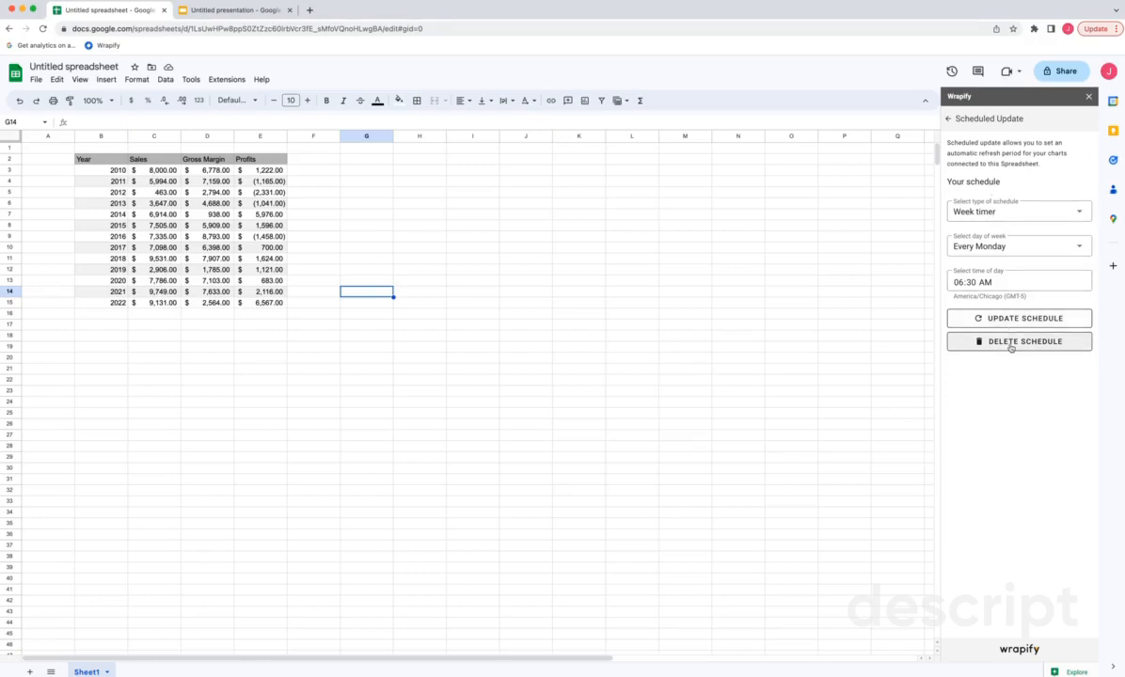
pyautogui.click(948, 119)
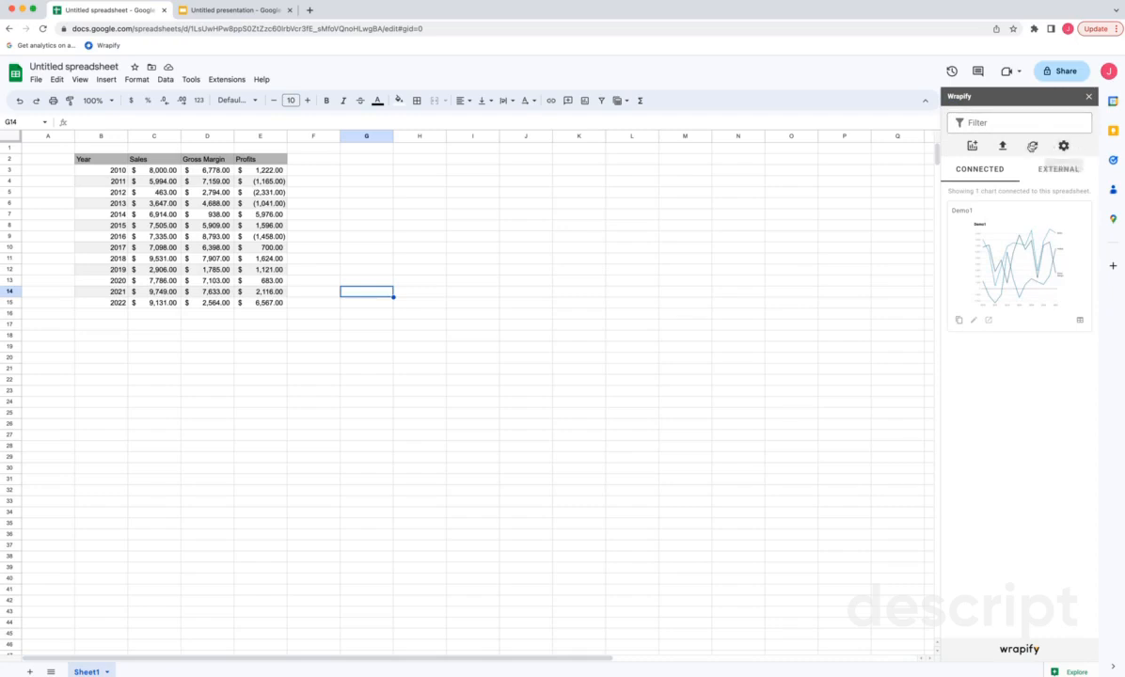
pyautogui.click(1032, 147)
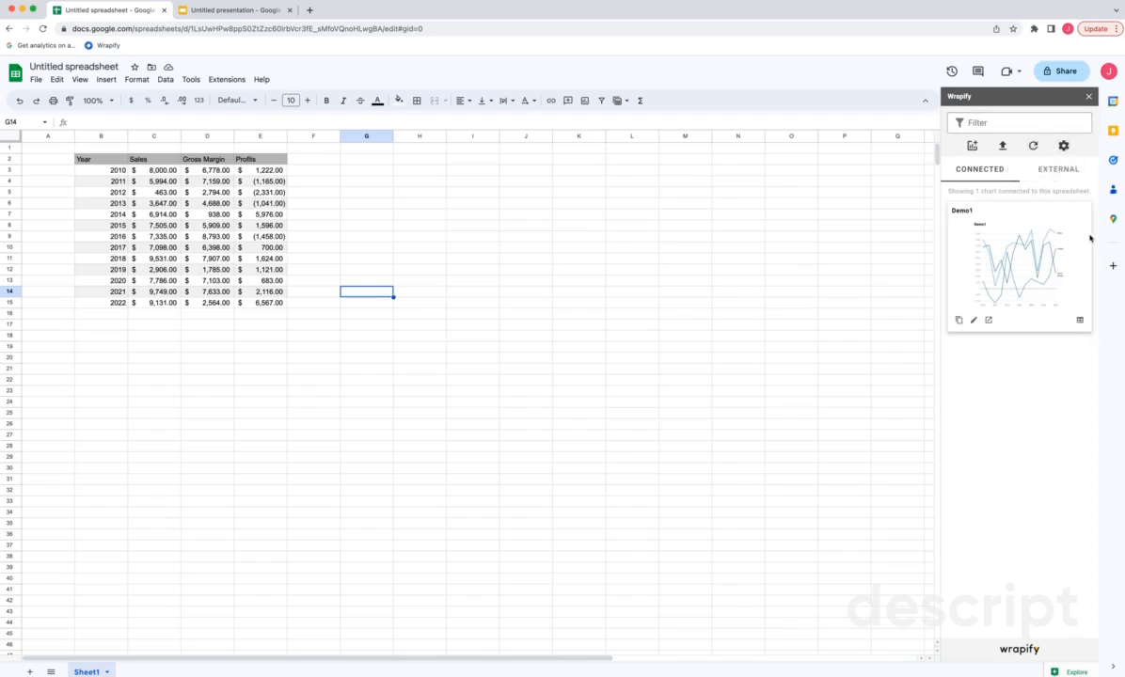
# View Wrapify's access token settings and return to the connected charts
pyautogui.click(1064, 147)
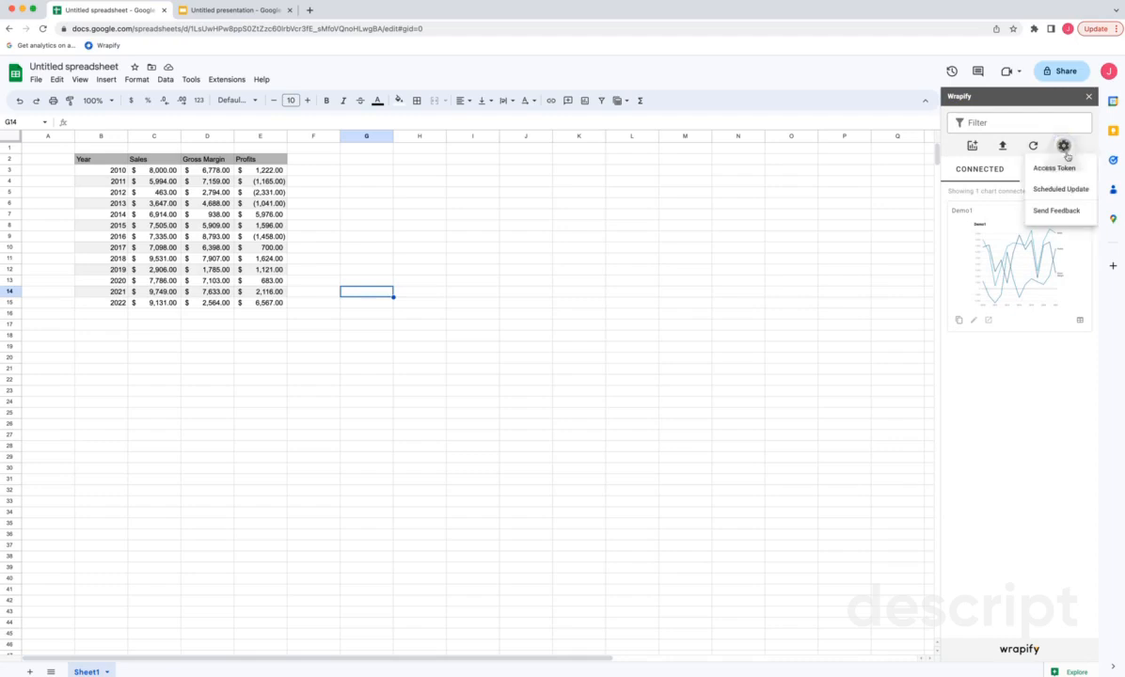
pyautogui.click(1063, 167)
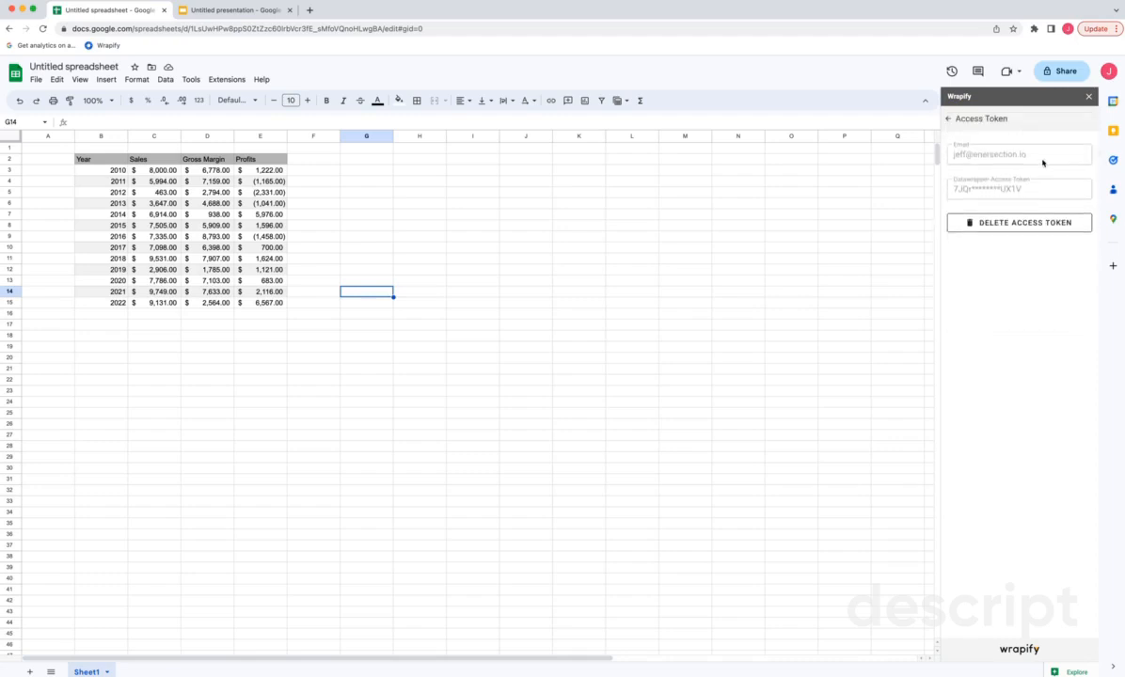
pyautogui.click(949, 119)
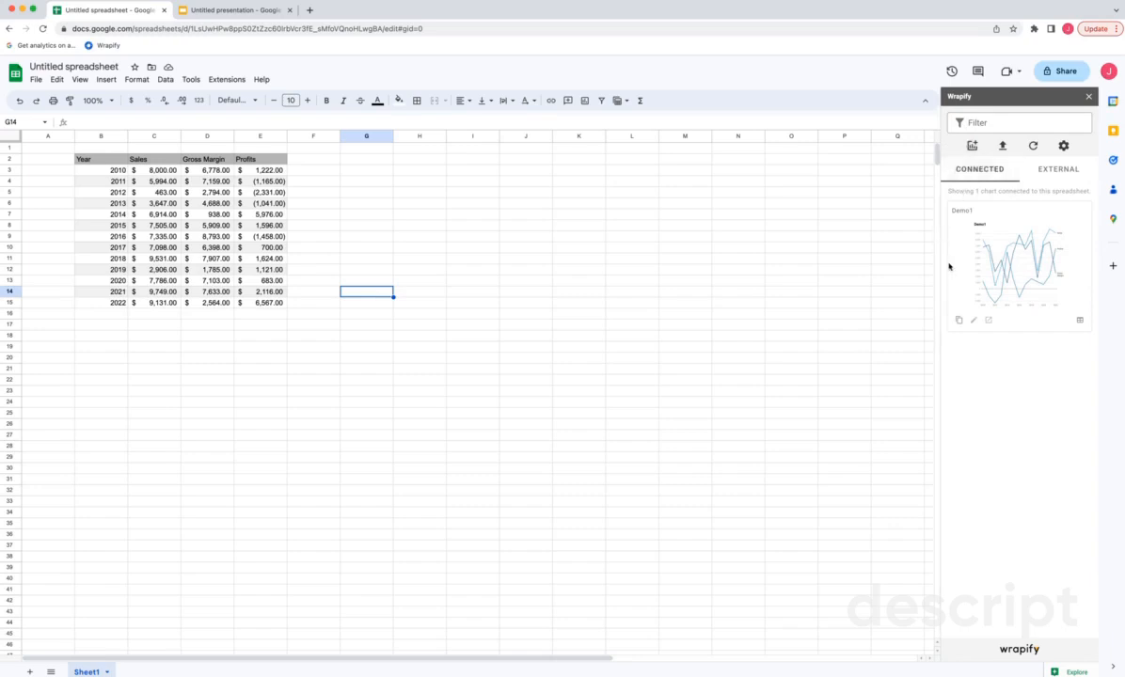
# Locate the Demo1 chart's data source in the sheet, and compare the connected and external chart lists
pyautogui.click(1045, 171)
pyautogui.click(973, 170)
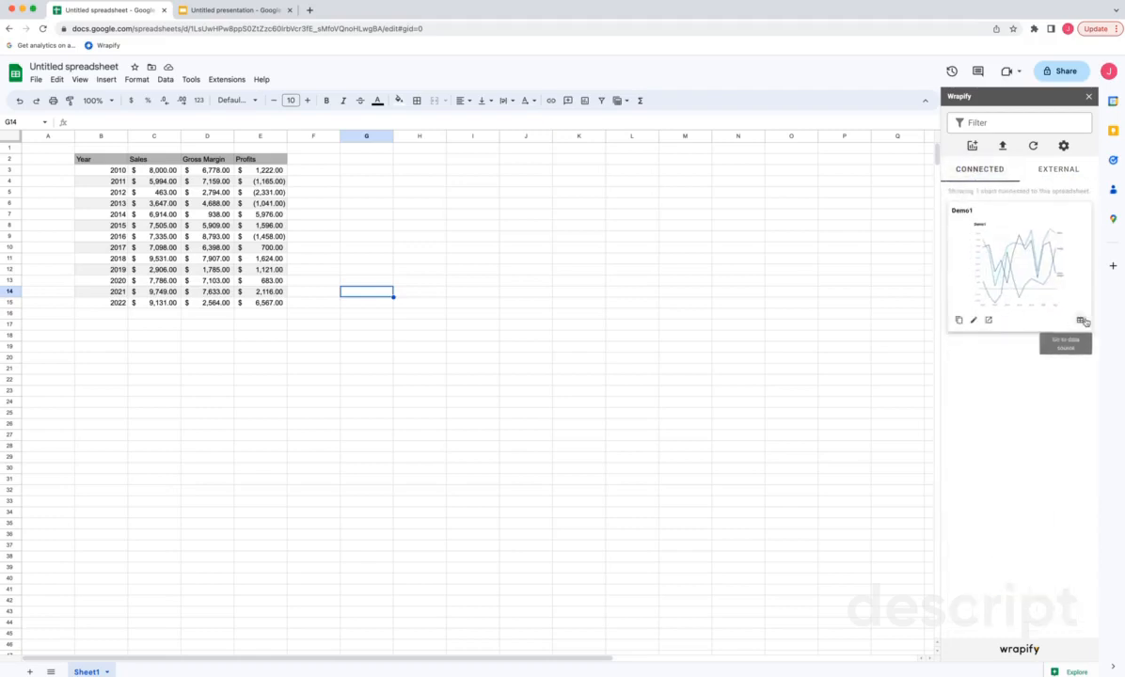
pyautogui.click(1080, 320)
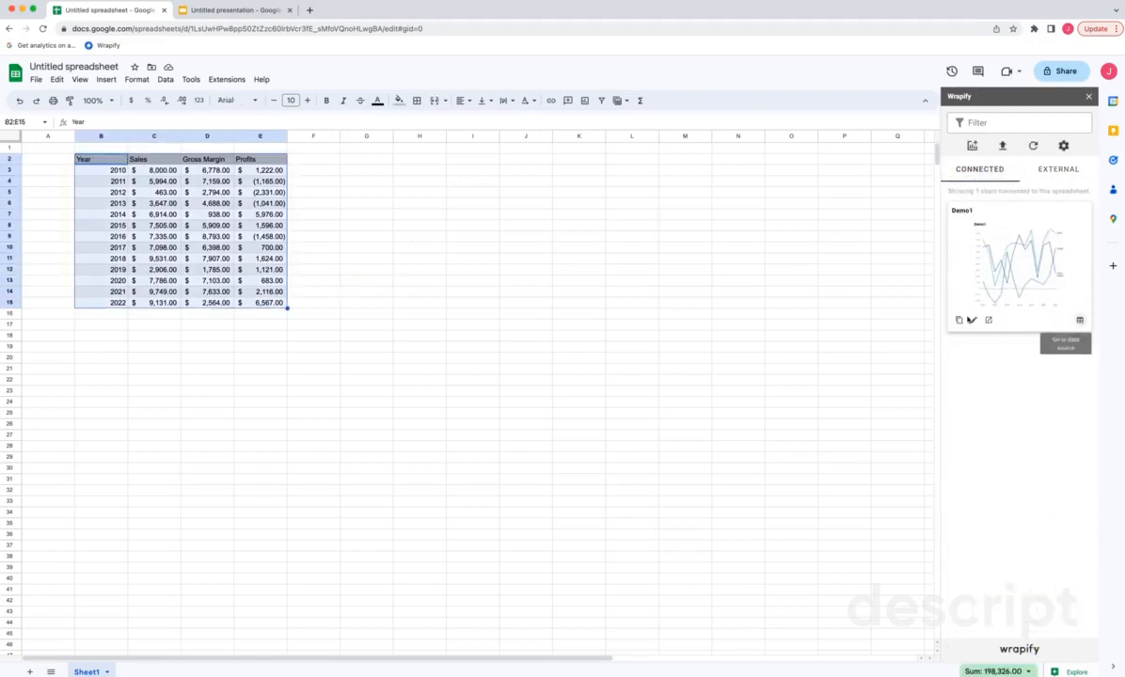
pyautogui.click(366, 272)
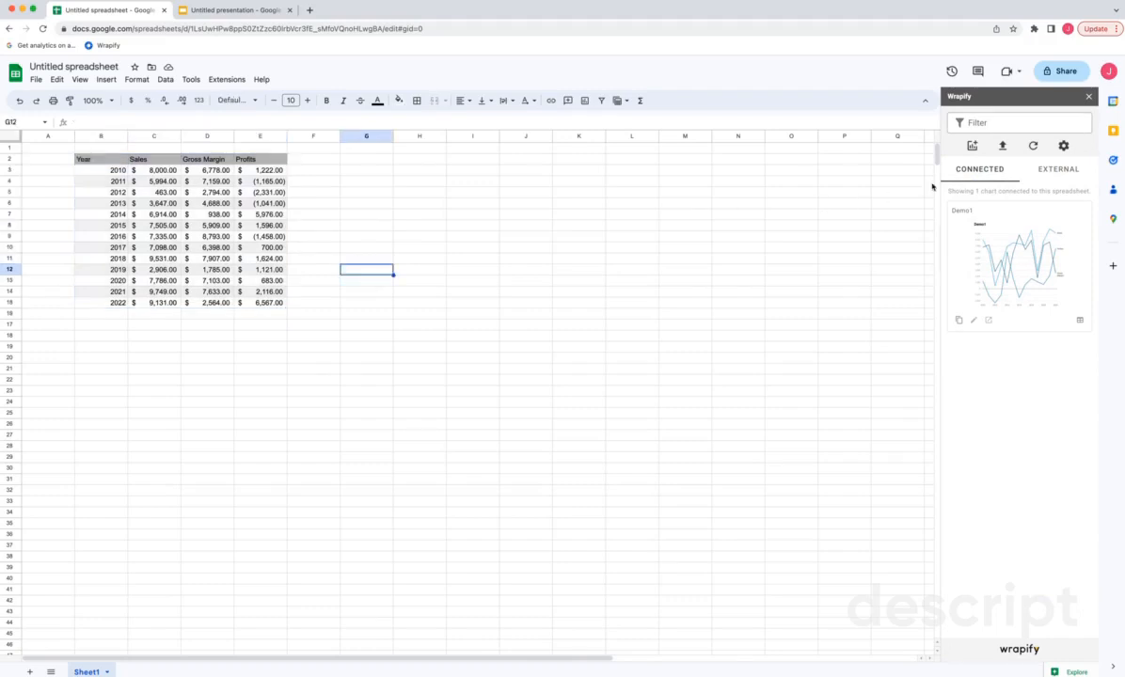
pyautogui.click(1056, 169)
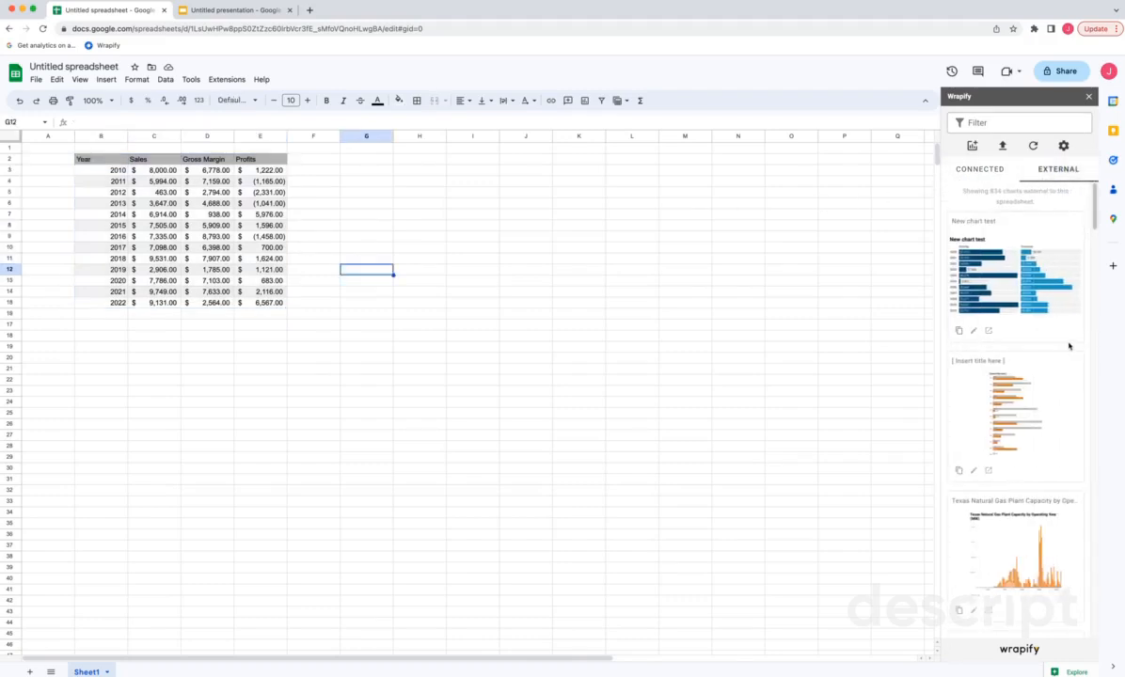
pyautogui.click(970, 173)
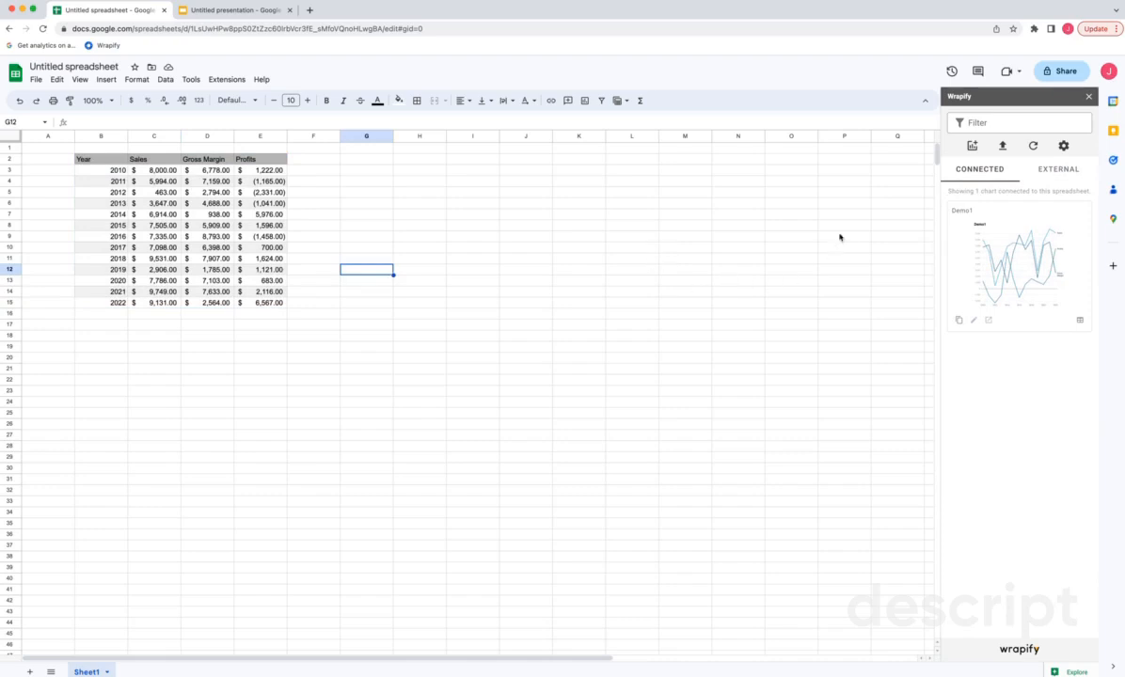
# Examine the title and data range options for copying the Demo1 chart, and leave without copying it
pyautogui.click(957, 321)
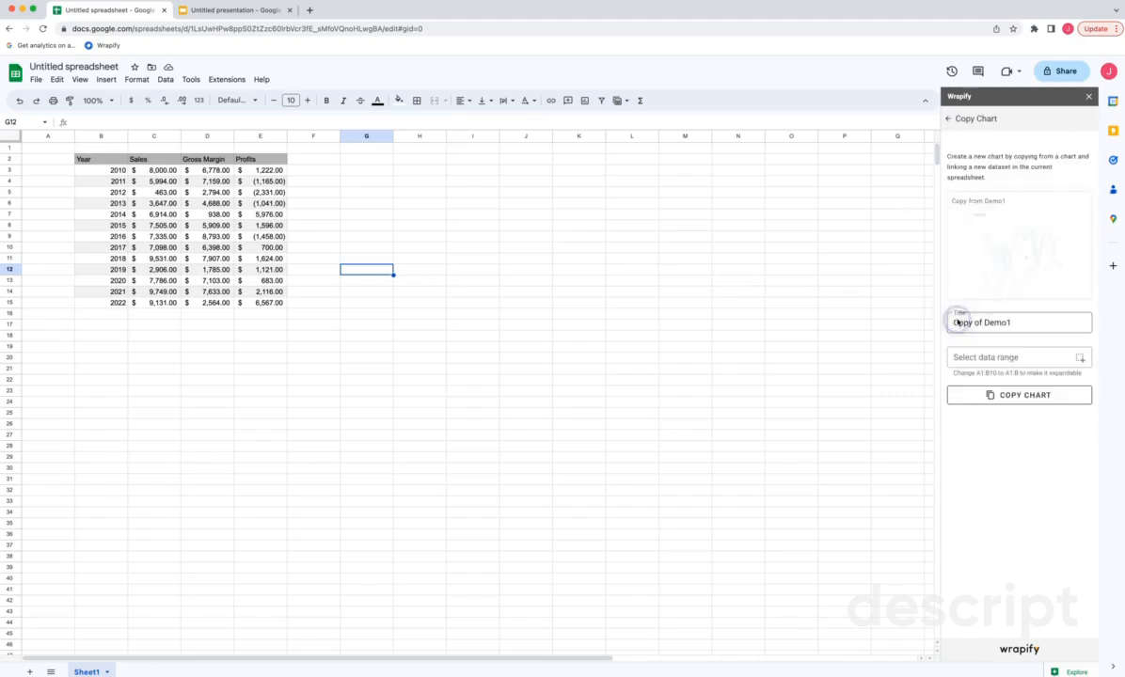
pyautogui.click(1008, 344)
pyautogui.click(1005, 309)
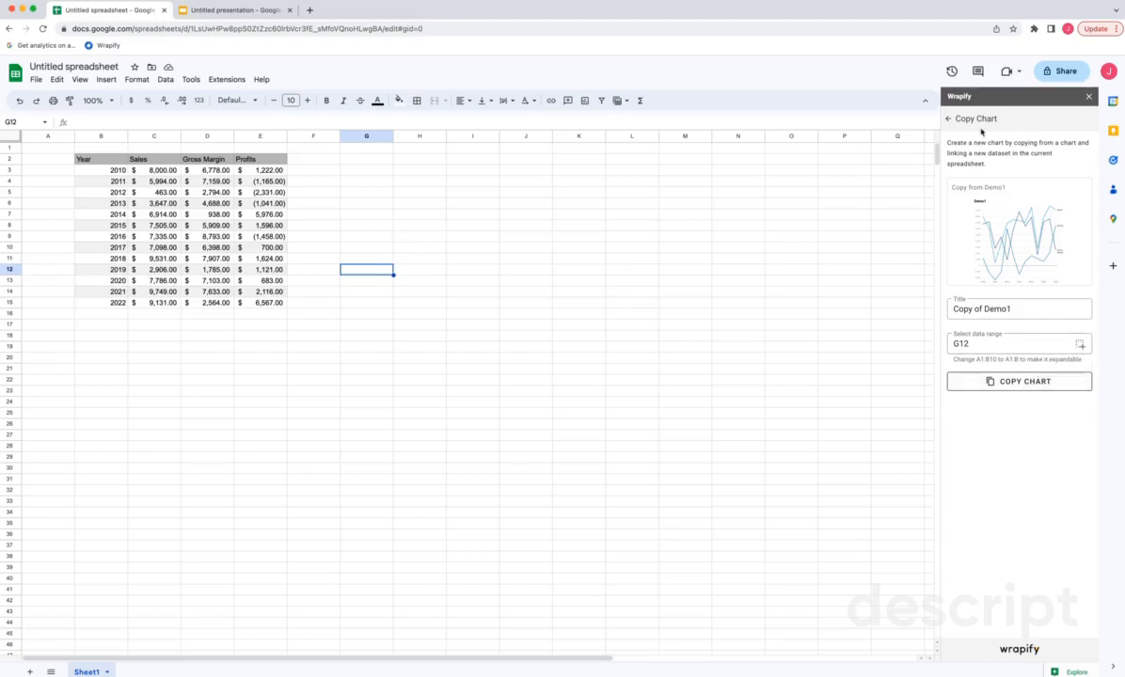
pyautogui.click(950, 118)
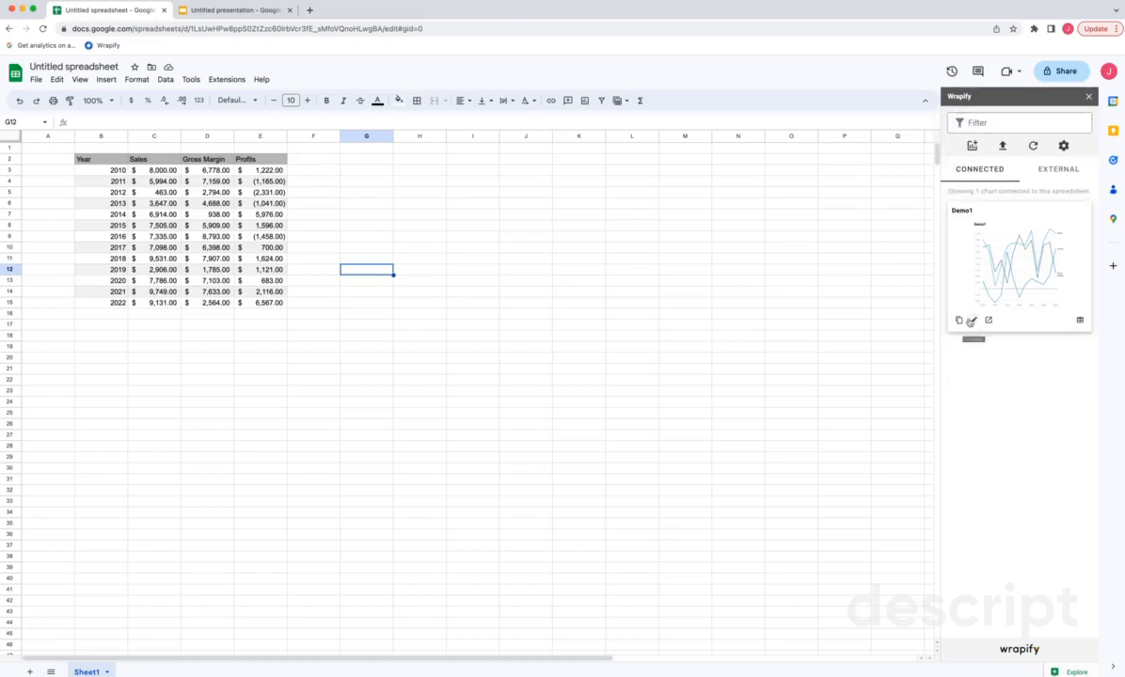
# Review the Demo1 chart's update settings and select its data range B2:E15 in the sheet before returning to the chart list
pyautogui.click(969, 319)
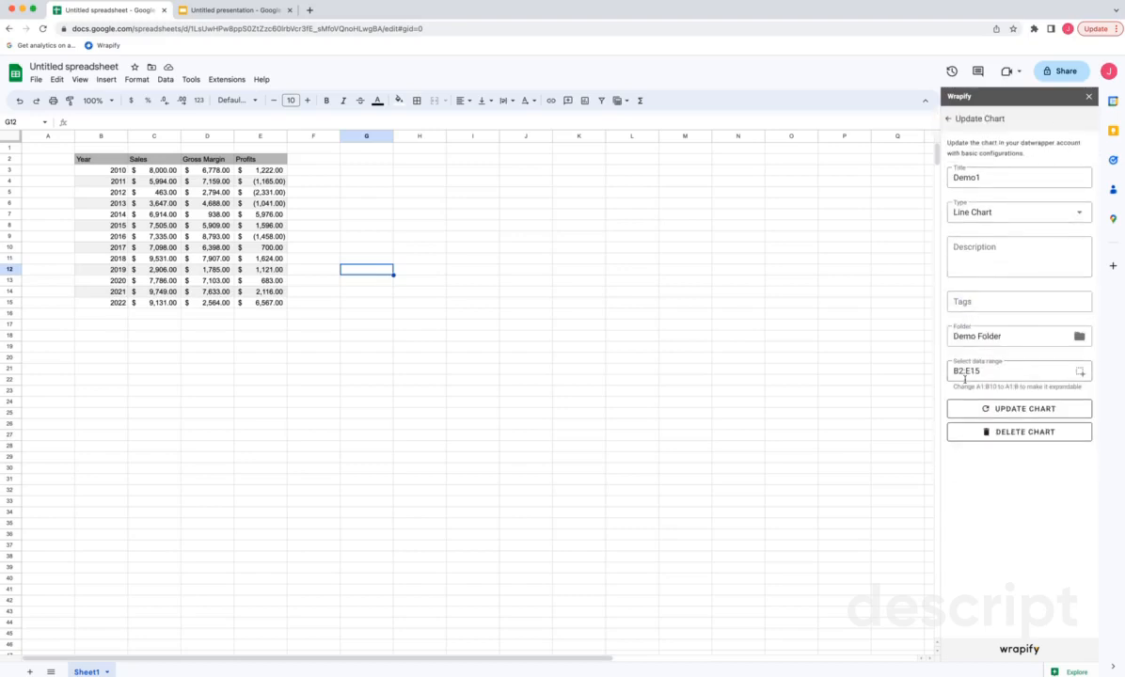
pyautogui.click(1079, 373)
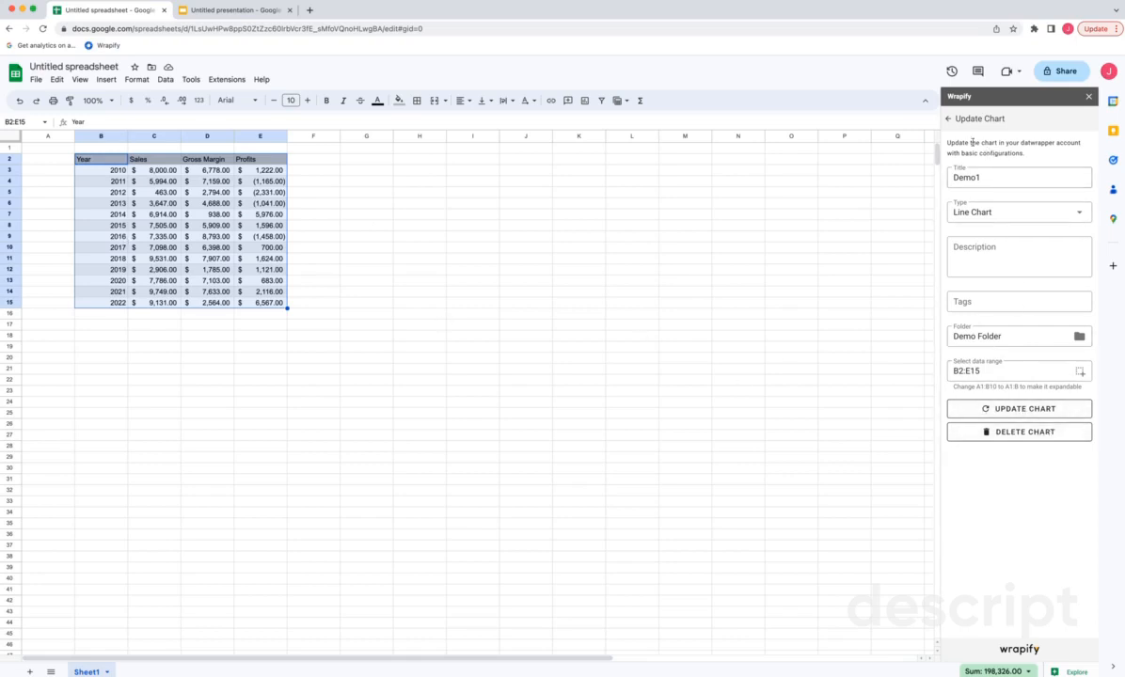
pyautogui.click(948, 119)
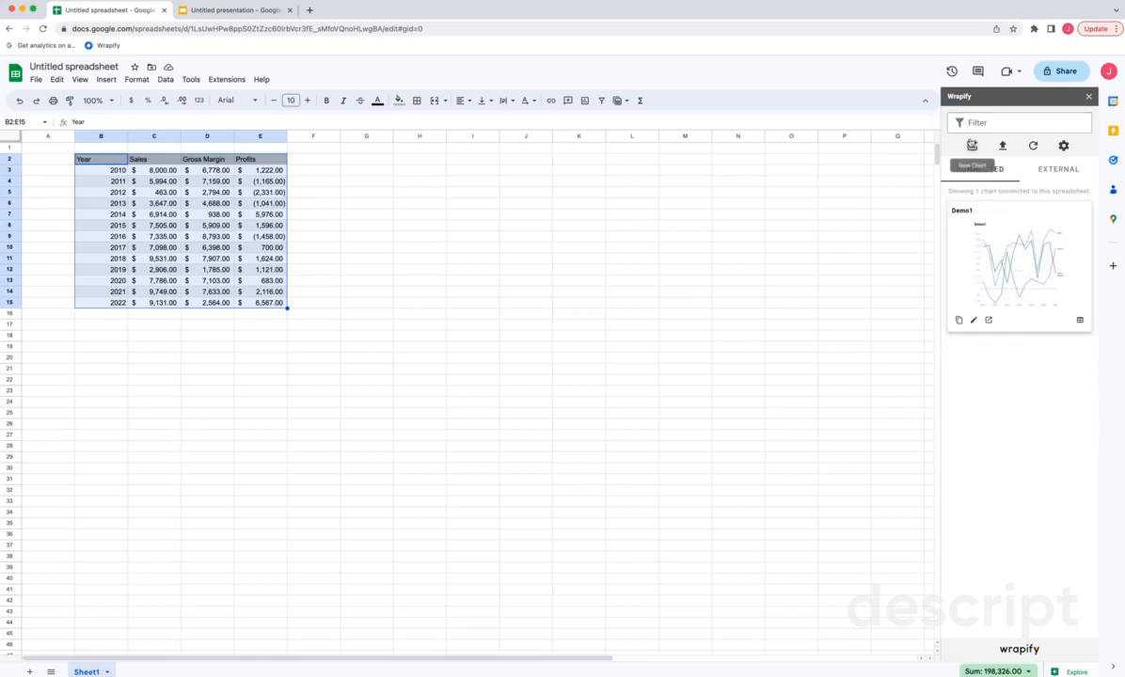
# Start a new line chart from the selected range B2:E15 and title it "Demo7"
pyautogui.click(973, 146)
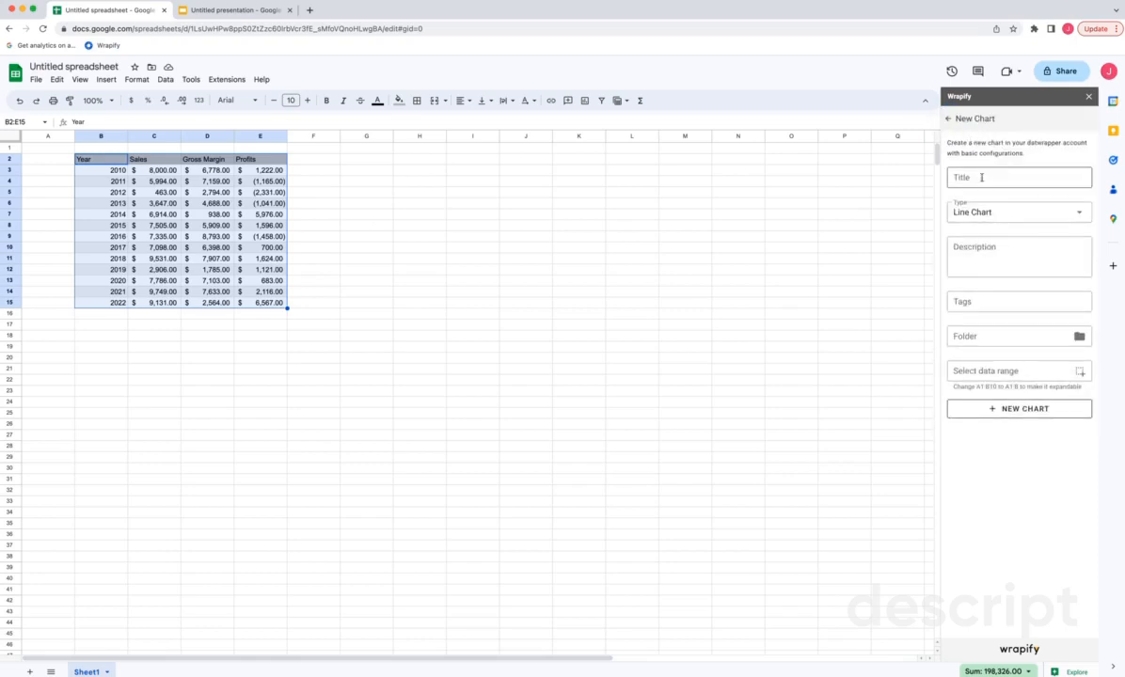
pyautogui.click(980, 177)
pyautogui.write('Demo')
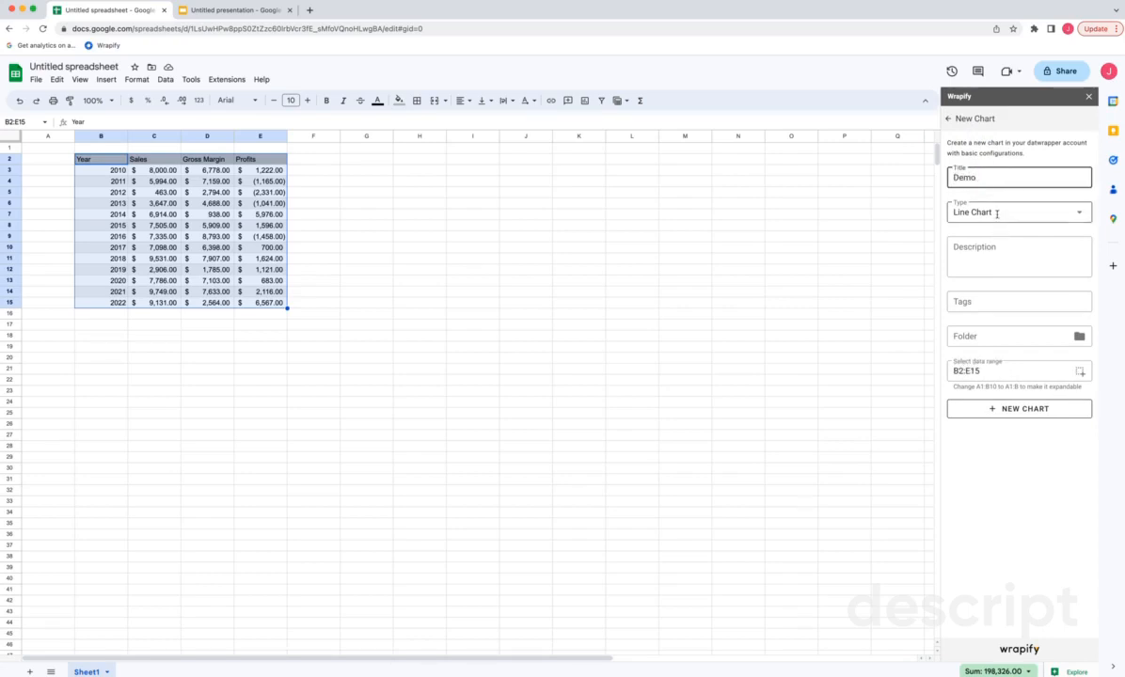
pyautogui.write('7')
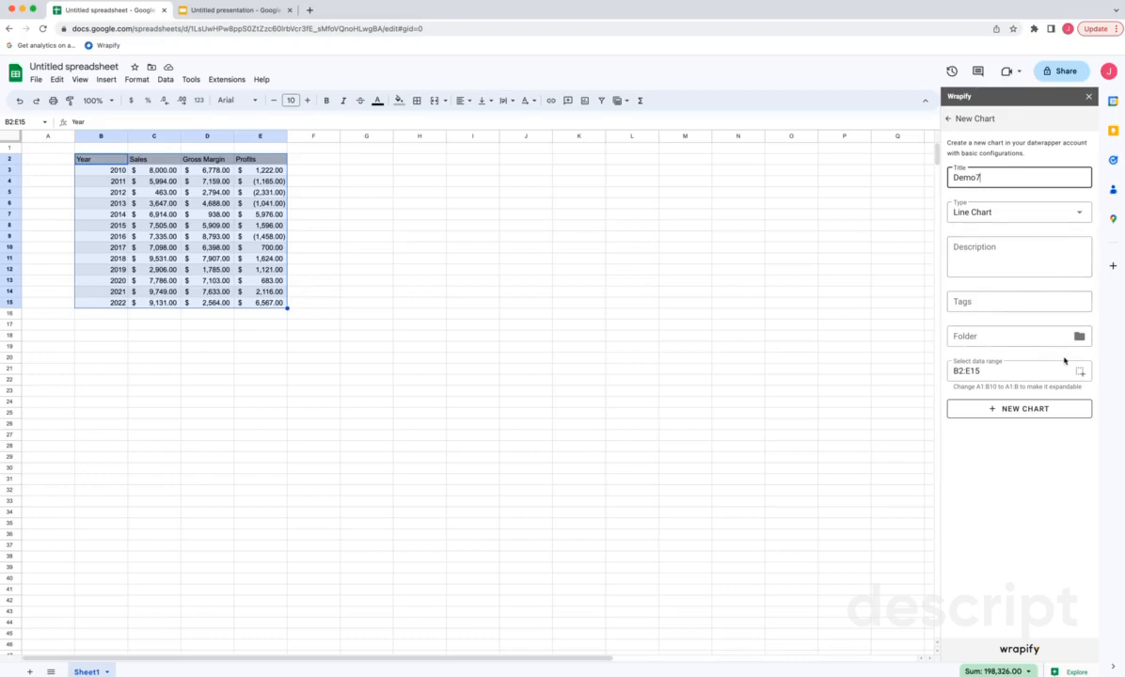
# Assign the new chart to Demo Folder, create it, and finish with its design left as is
pyautogui.click(1079, 335)
pyautogui.click(1011, 420)
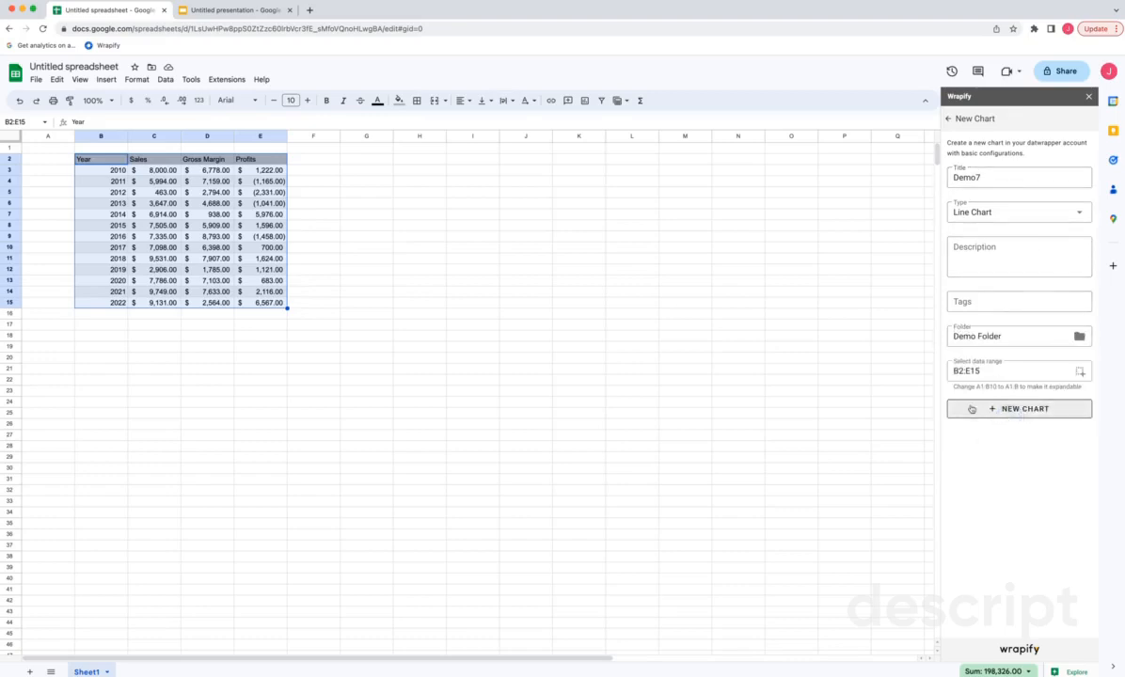
pyautogui.click(969, 410)
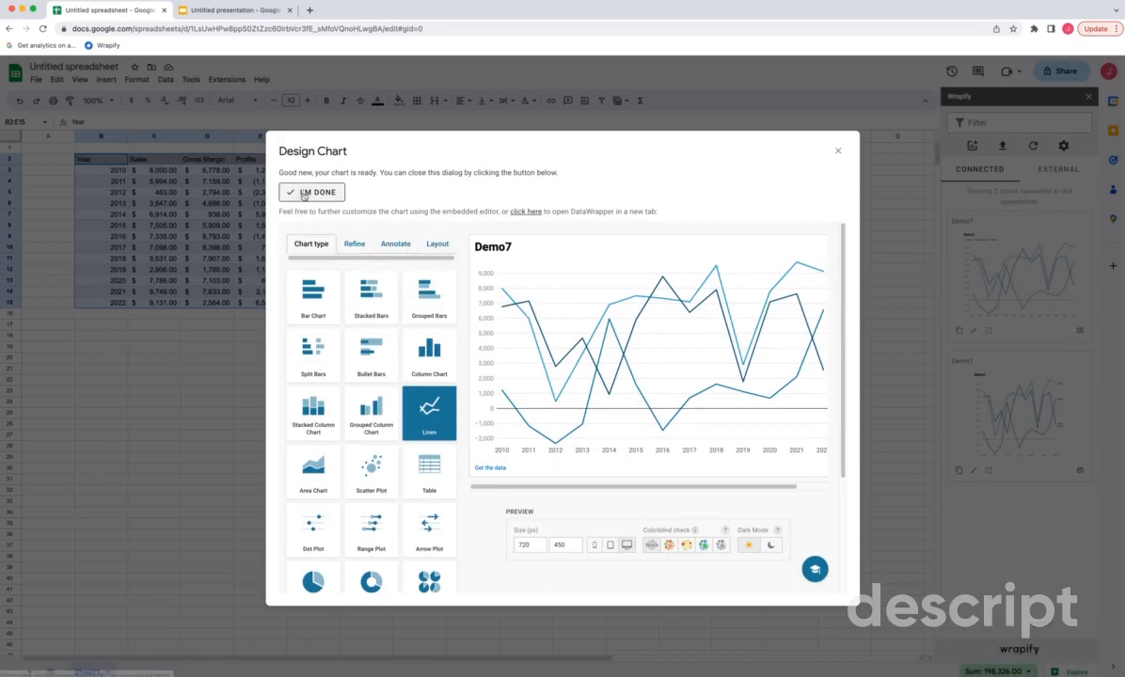
pyautogui.click(307, 192)
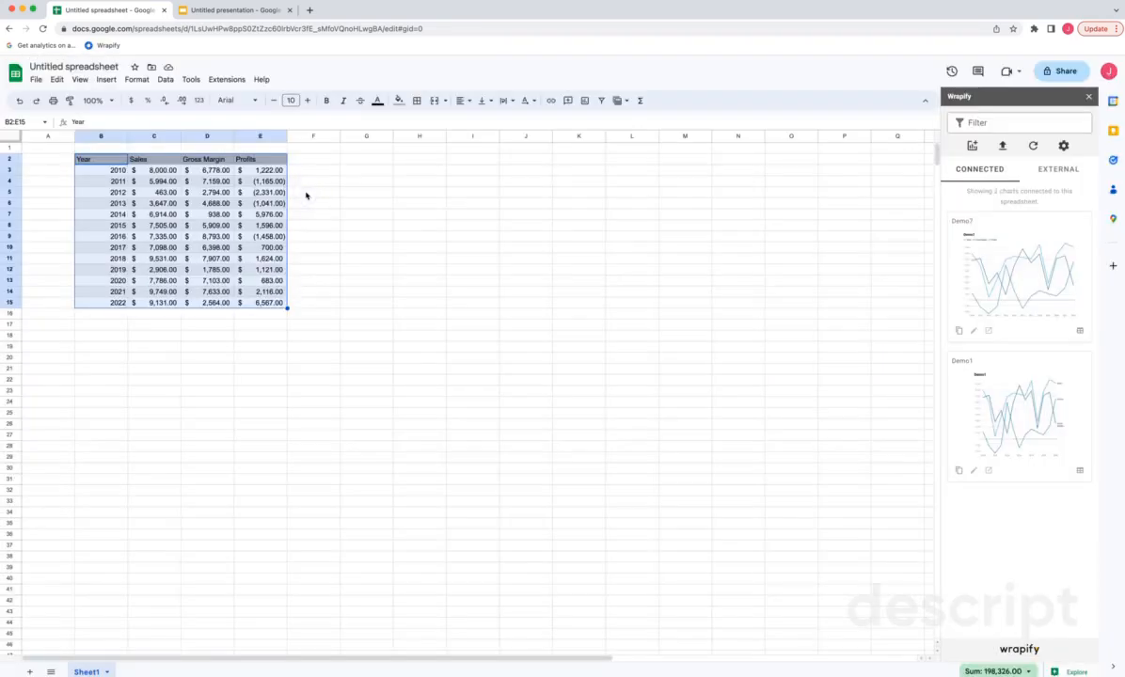
# Review the additional actions for the Demo7 chart, and compare the external and connected chart lists
pyautogui.click(989, 331)
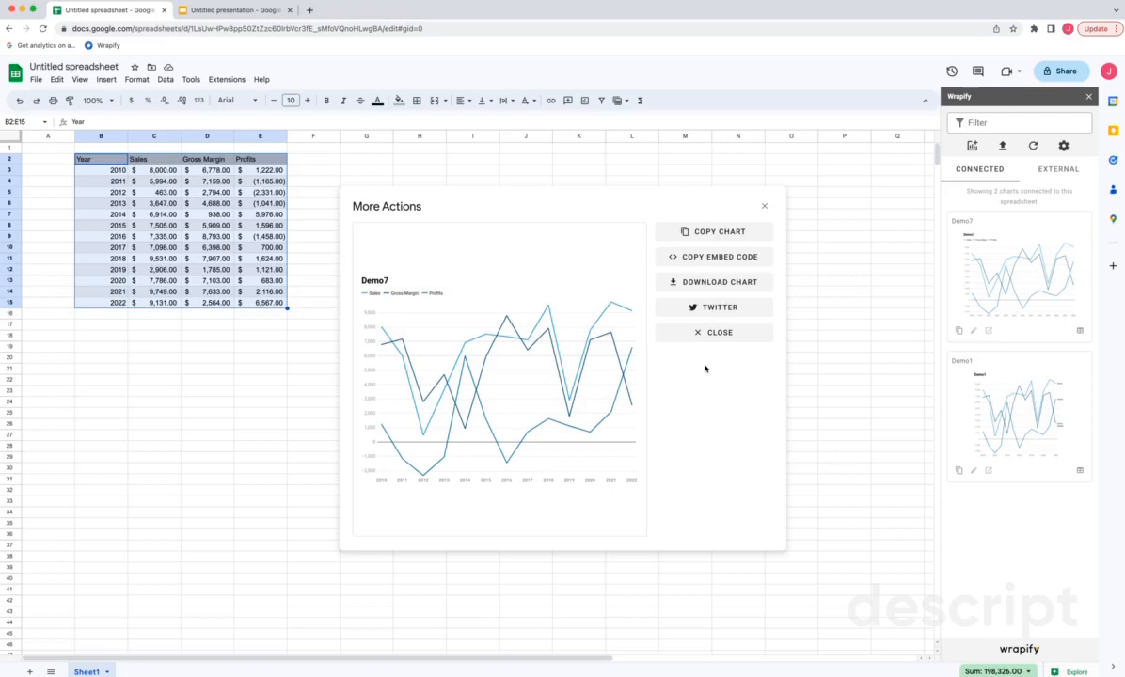
pyautogui.click(764, 205)
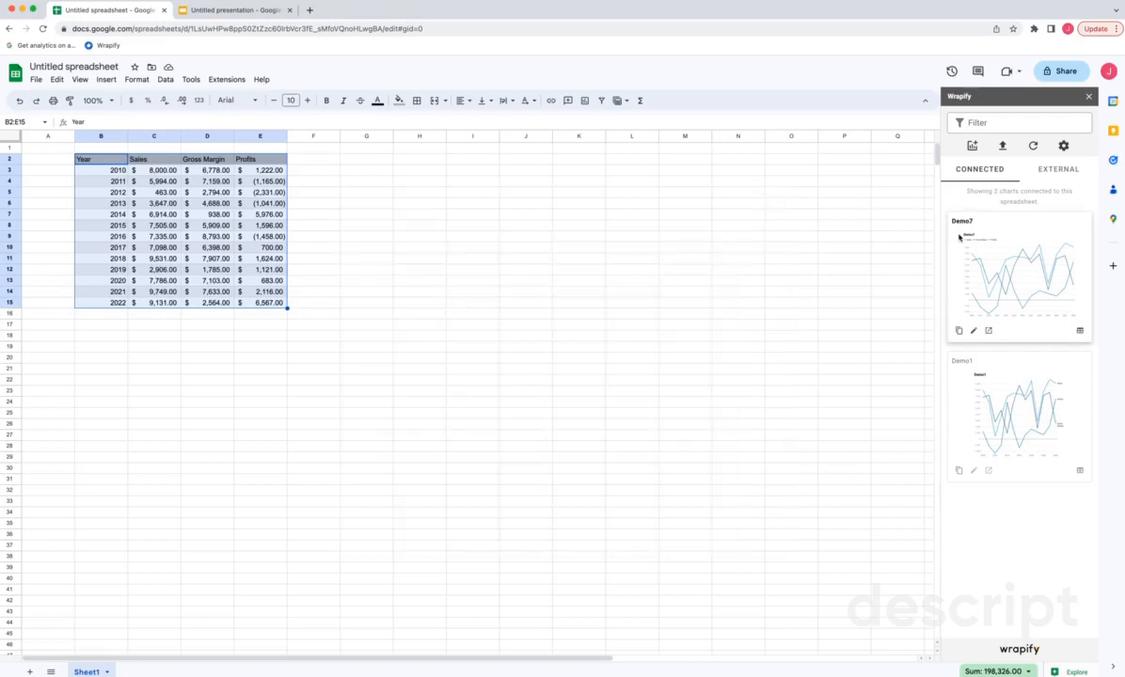
pyautogui.click(1035, 169)
pyautogui.click(974, 168)
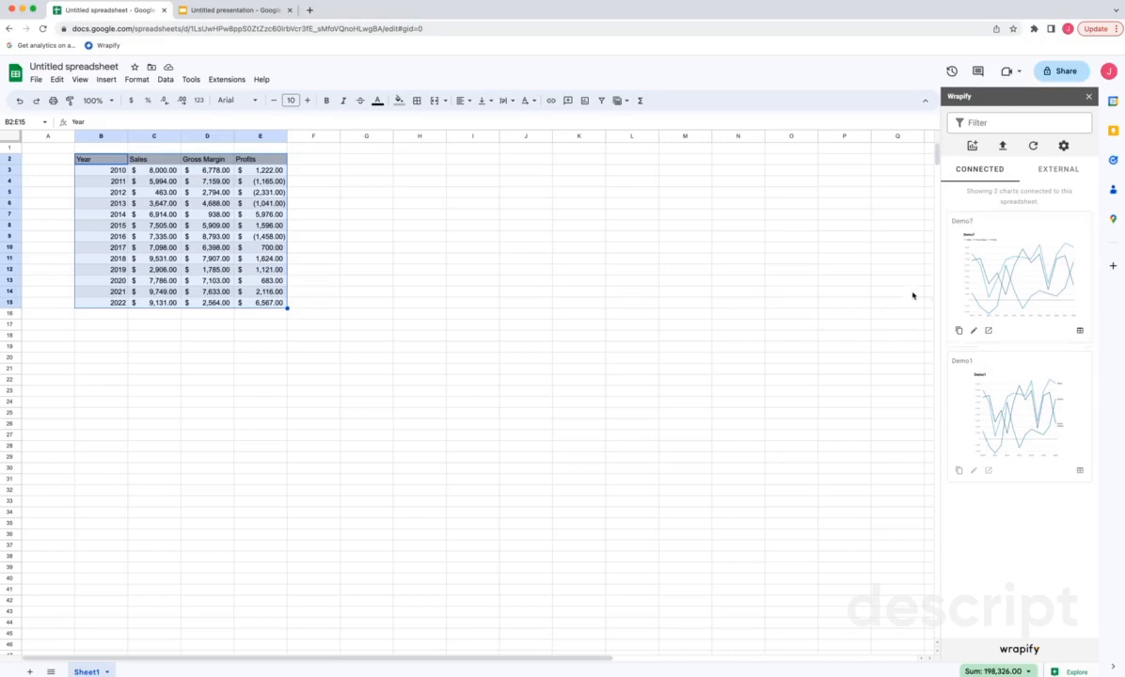
# Switch to the untitled presentation in Google Slides and open the Wrapify sidebar
pyautogui.click(209, 10)
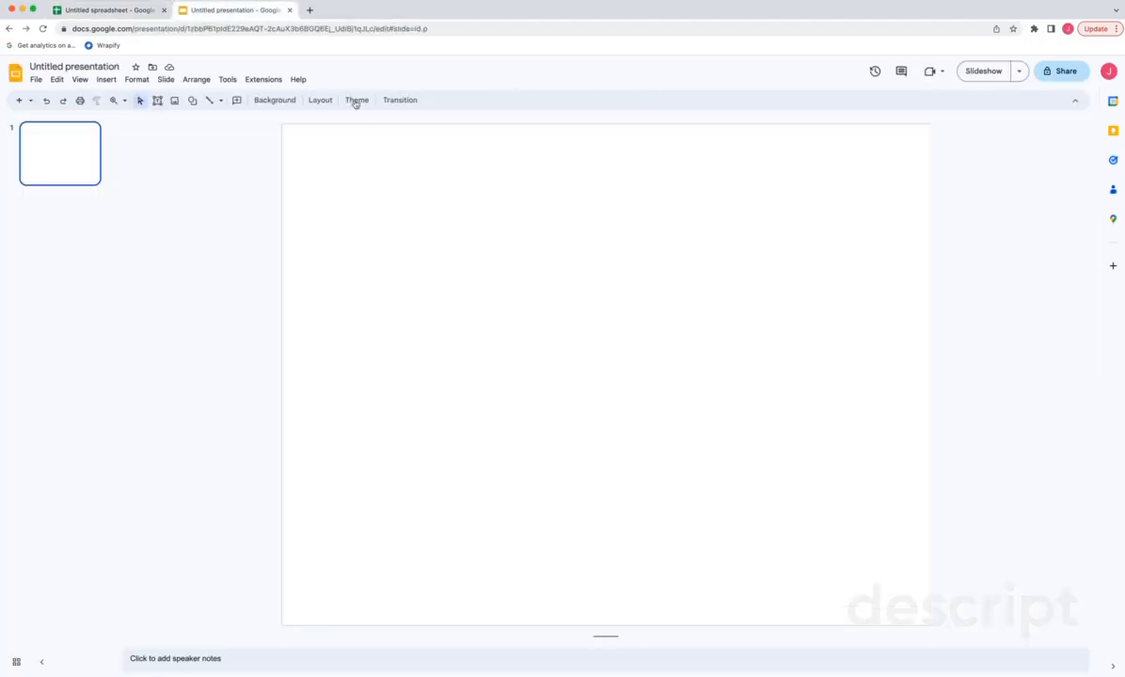
pyautogui.click(258, 81)
pyautogui.moveTo(274, 140)
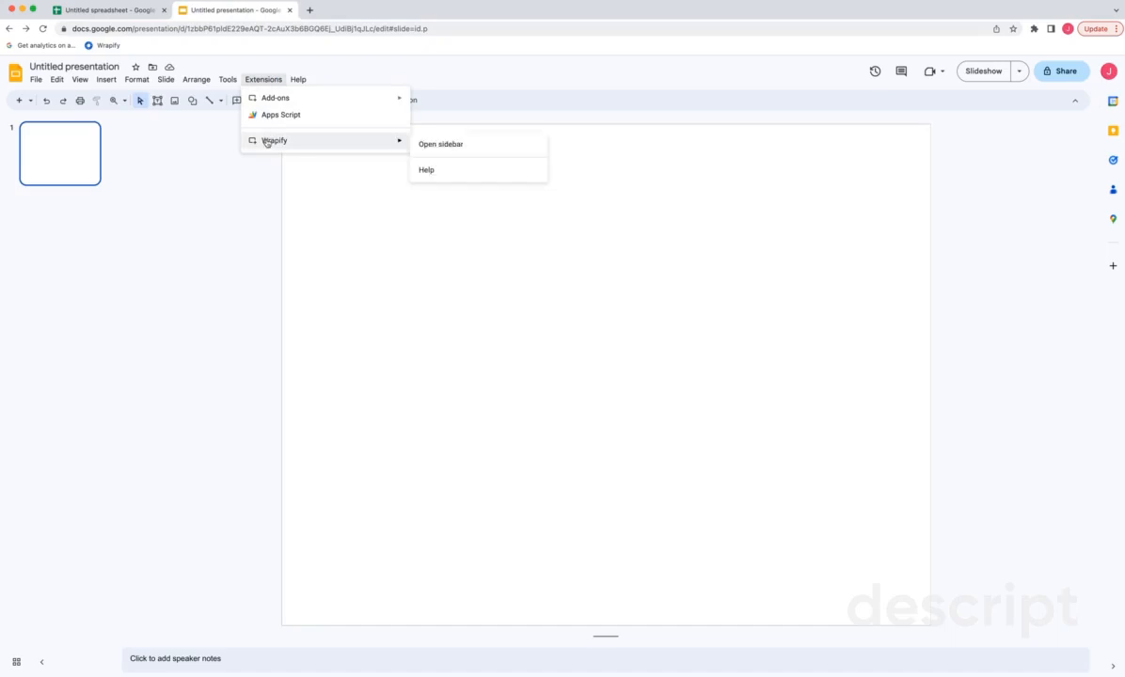
pyautogui.click(436, 147)
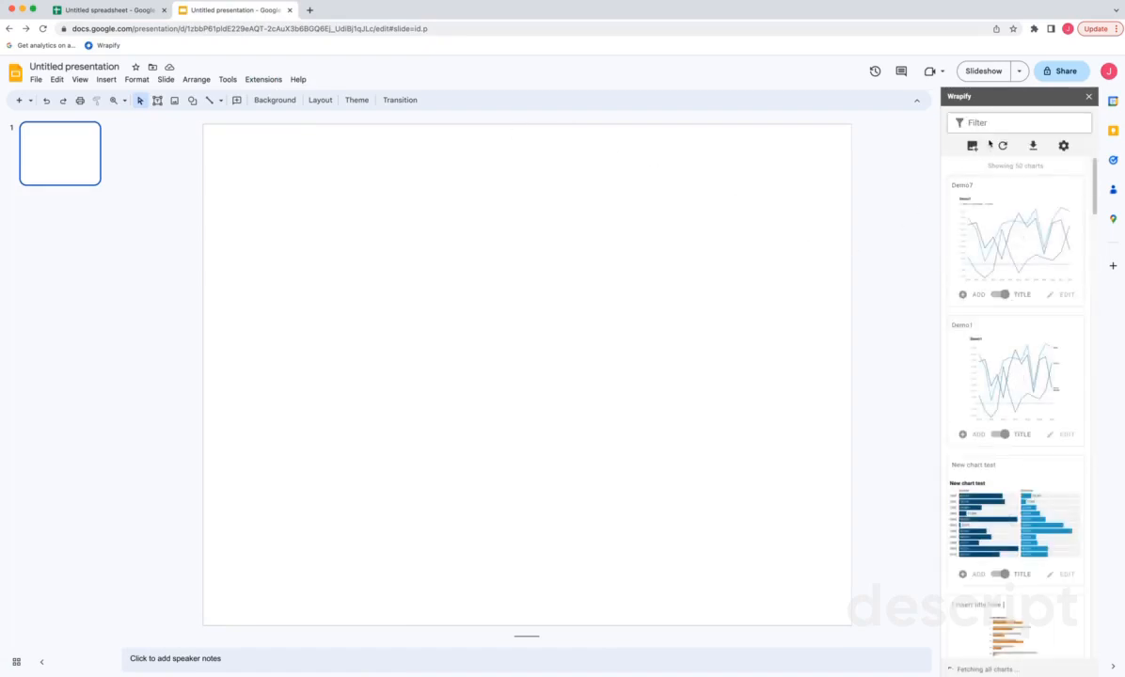
# Filter the chart library by the title text "oil", and clear the filter
pyautogui.click(996, 123)
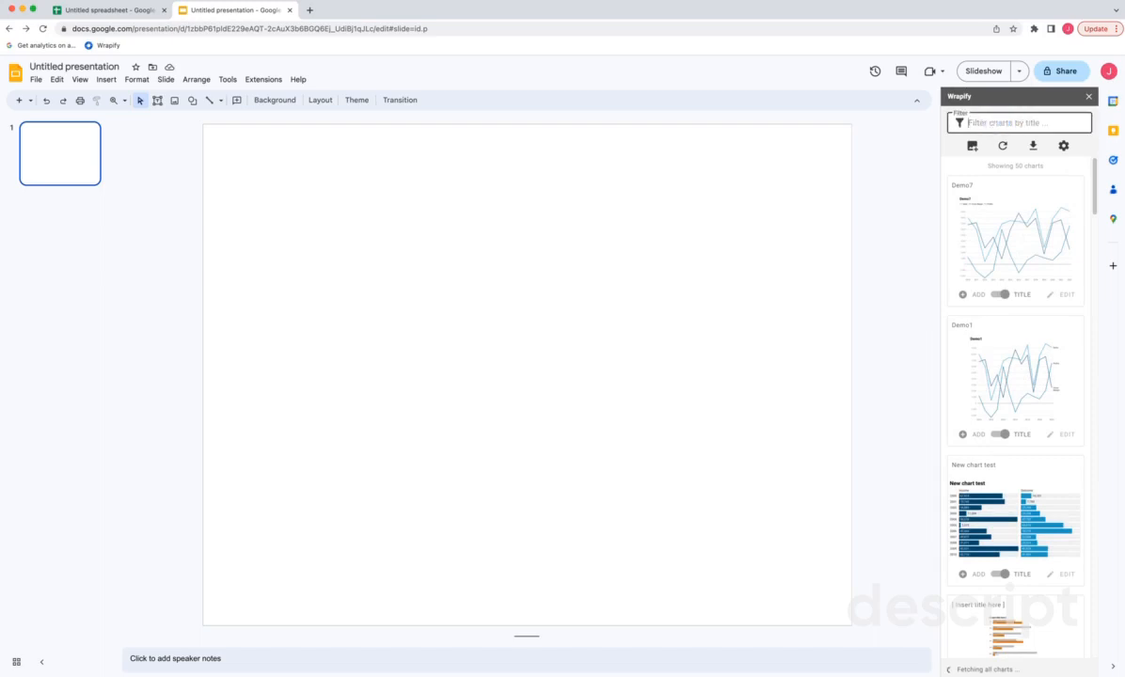
pyautogui.write('oil')
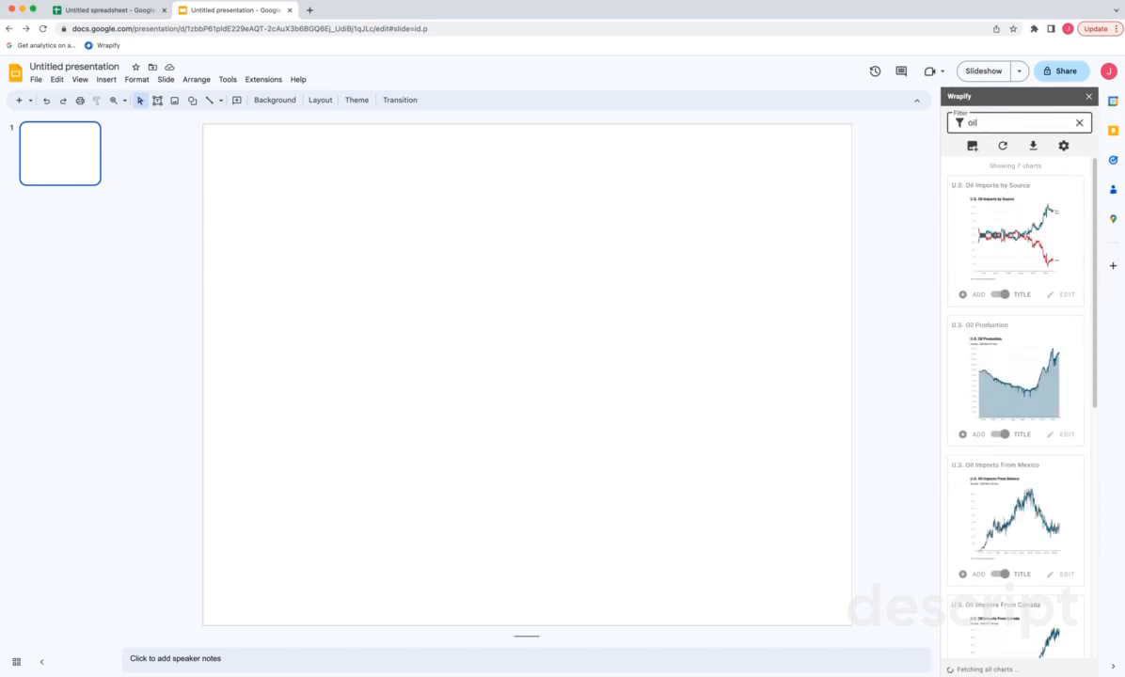
pyautogui.press('BackSpace')
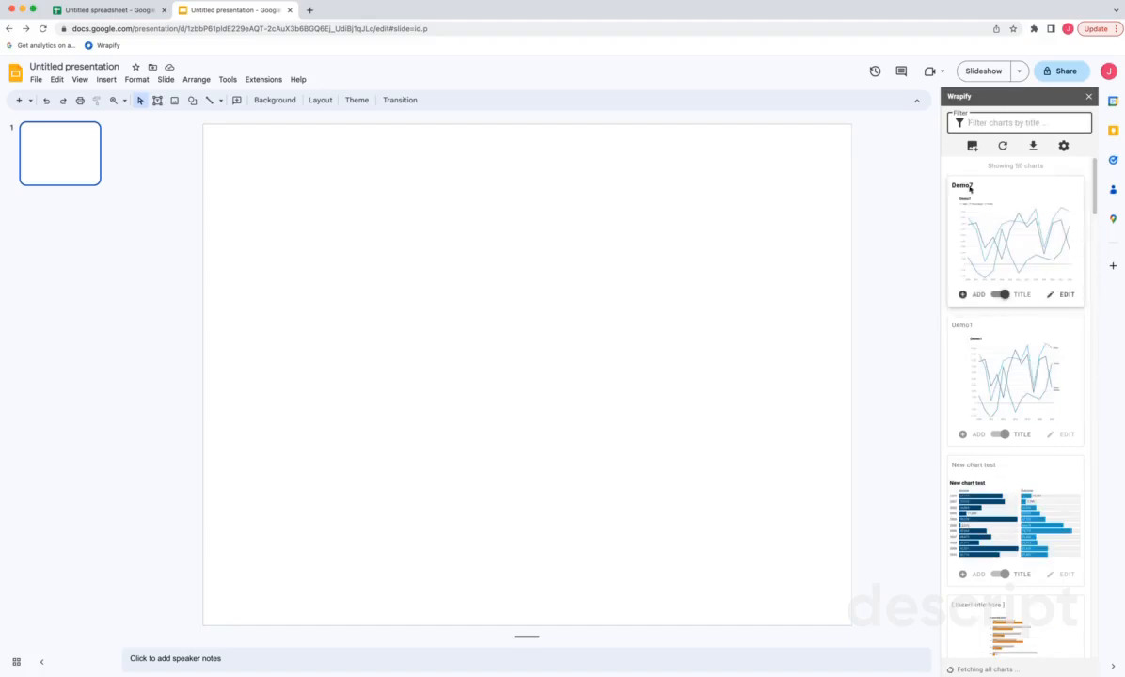
# Add a single chart placeholder to the slide and fill it with the Texas Natural Gas Plant Capacity by Operating Year chart
pyautogui.click(972, 148)
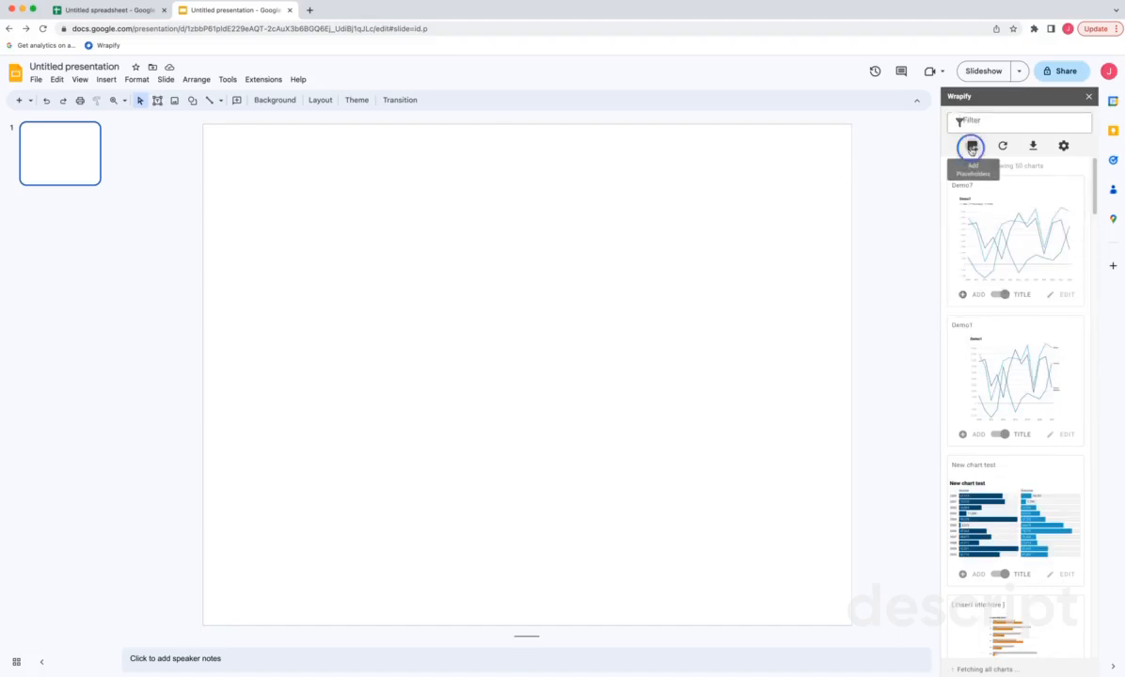
pyautogui.click(958, 165)
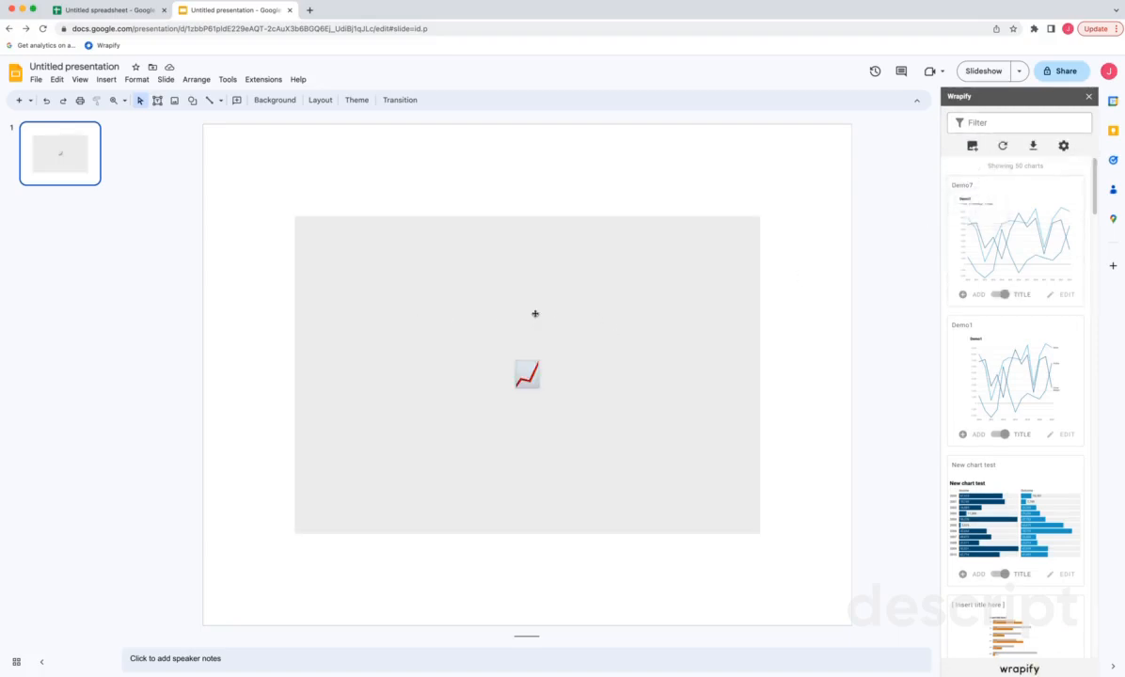
pyautogui.click(599, 312)
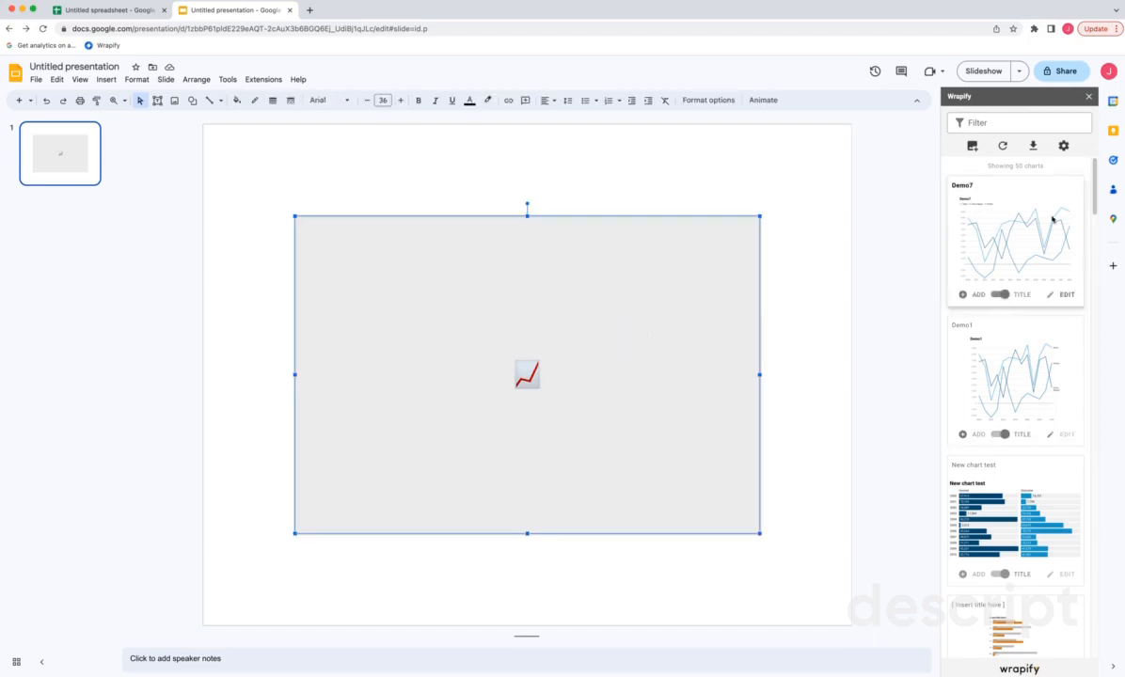
pyautogui.scroll(-10, 1052, 219)
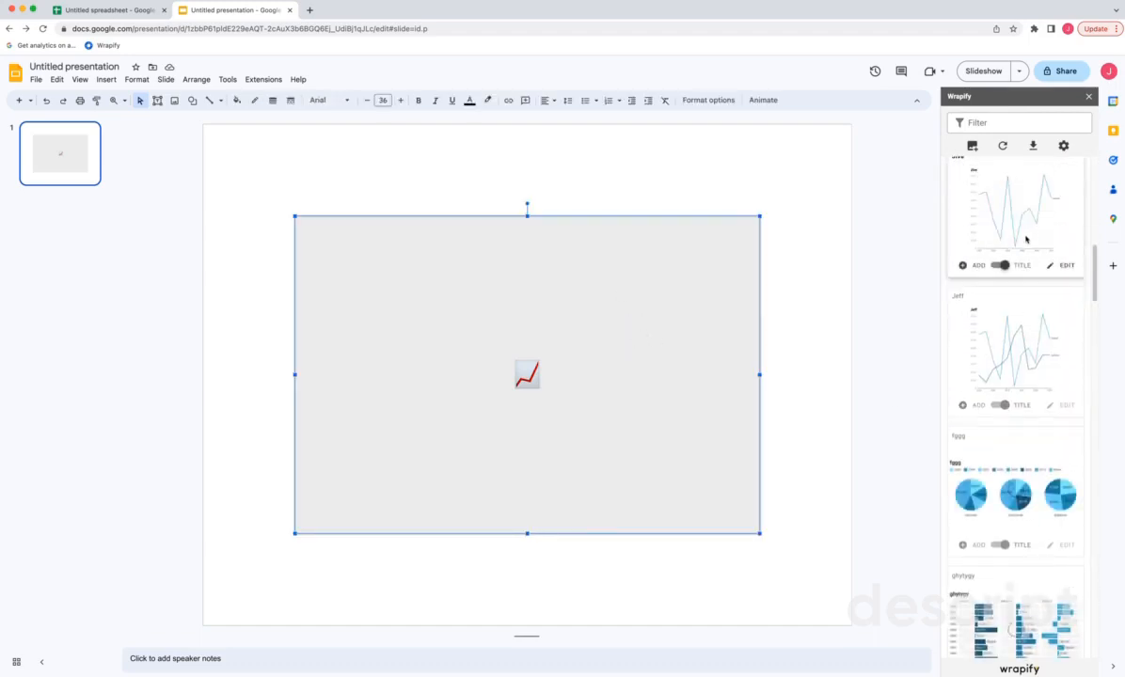
pyautogui.scroll(3, 1021, 244)
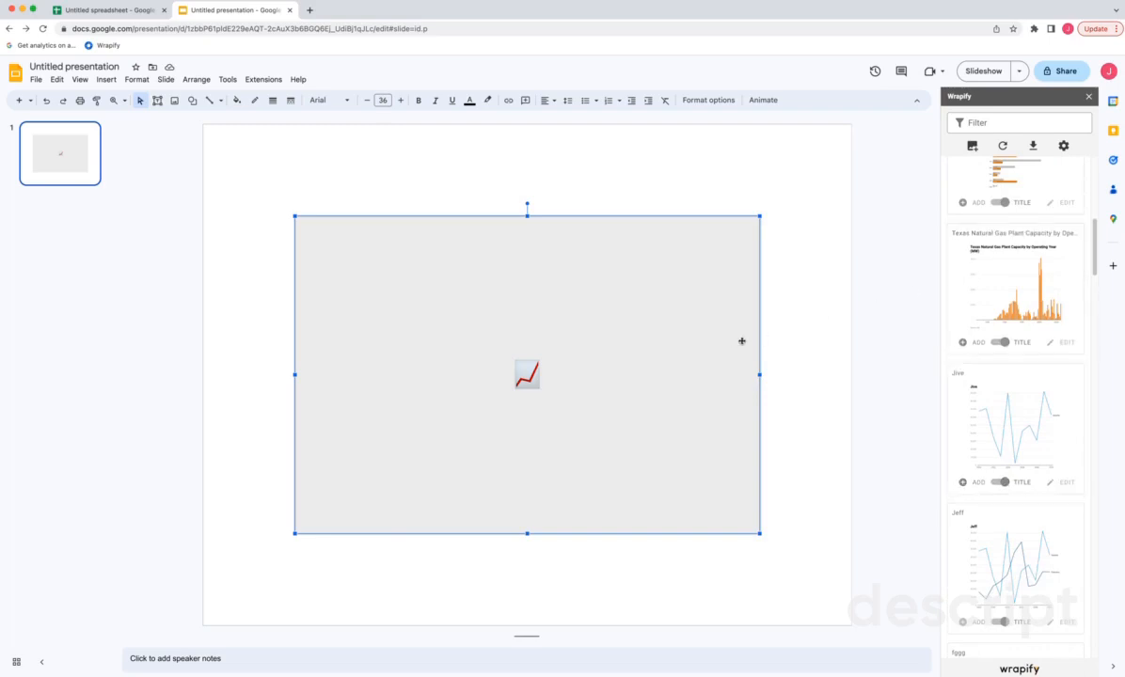
pyautogui.click(974, 342)
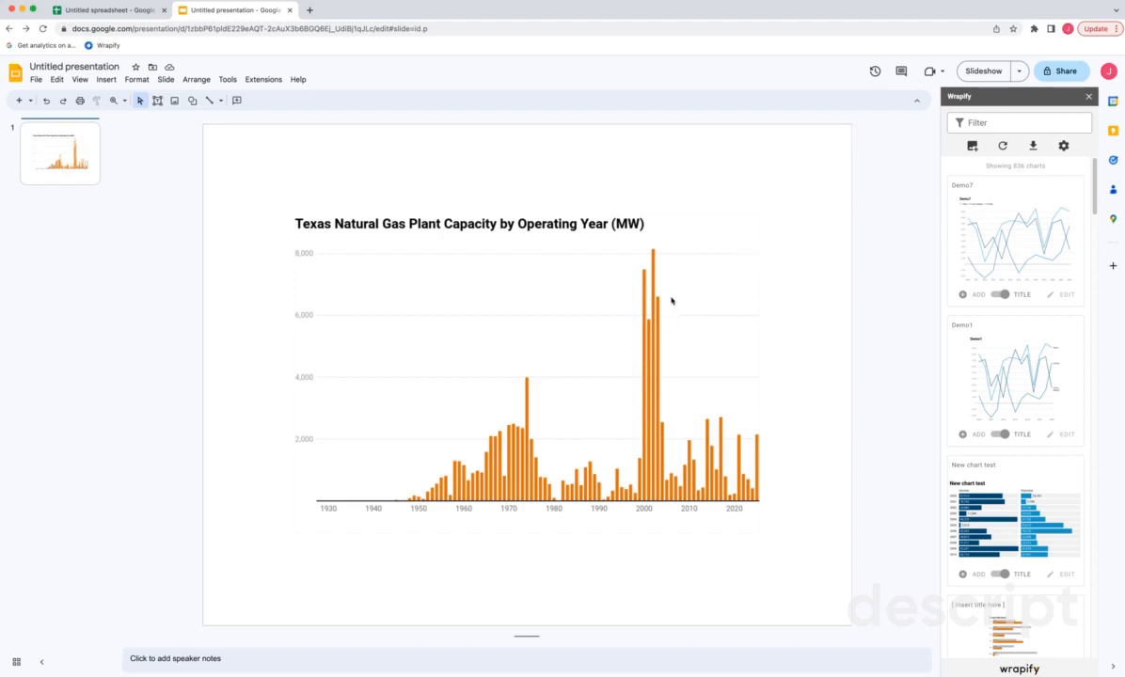
# Replace the Texas natural gas chart with a single empty placeholder, enlarged to almost fill the slide
pyautogui.click(569, 313)
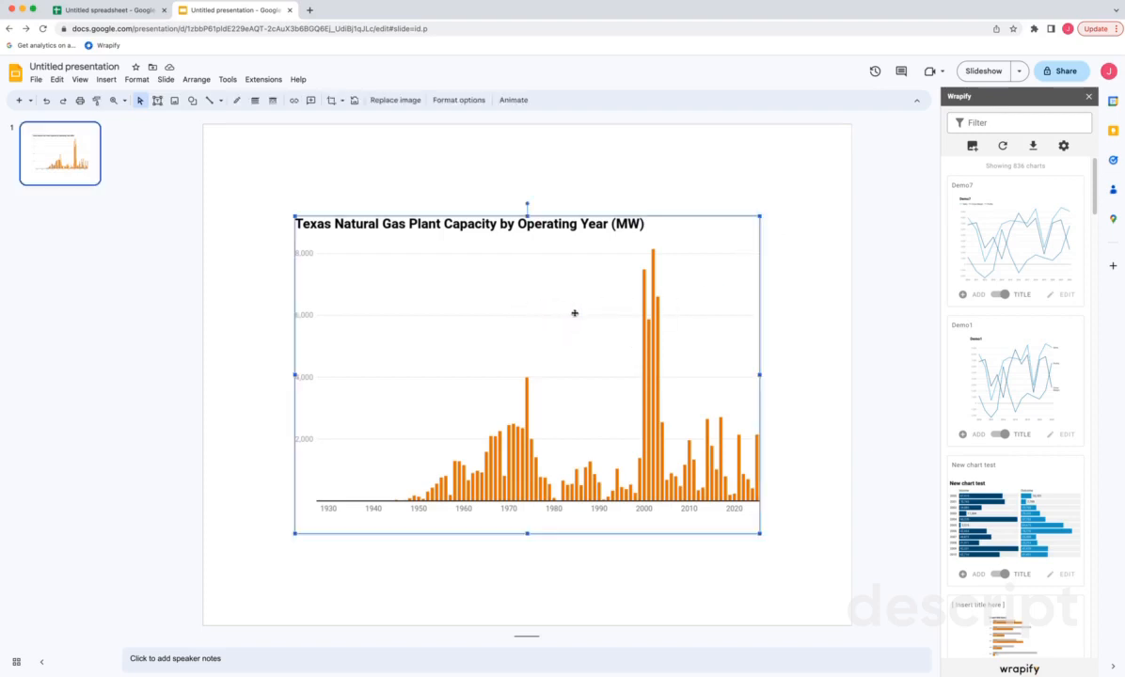
pyautogui.press('BackSpace')
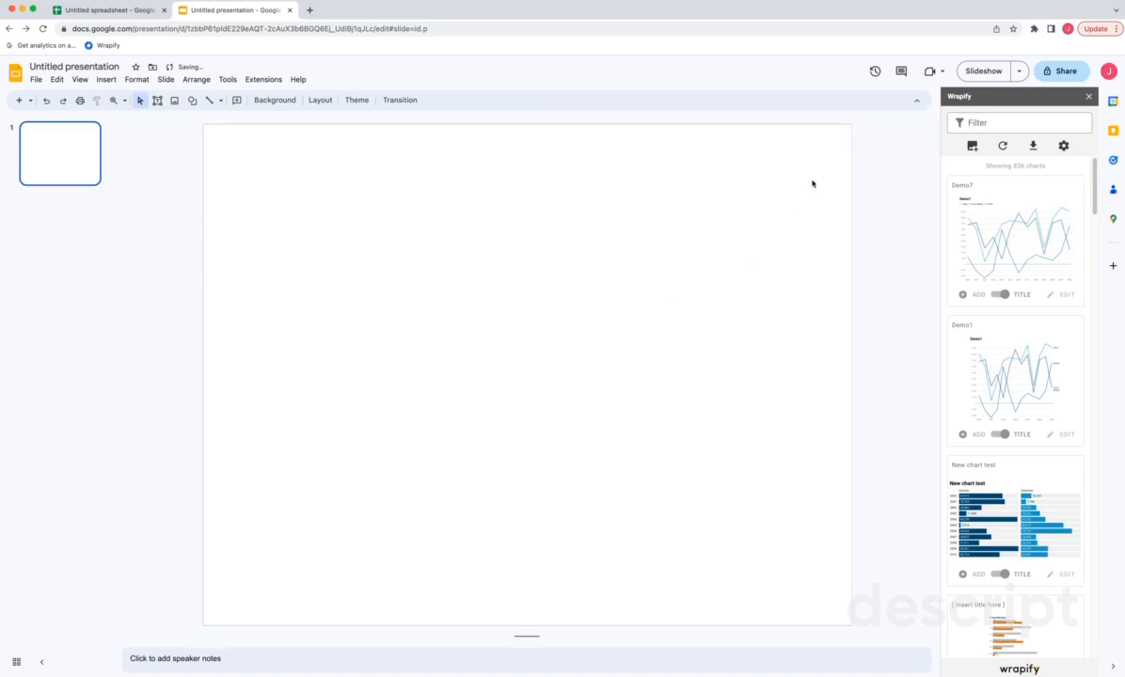
pyautogui.click(973, 145)
pyautogui.click(959, 165)
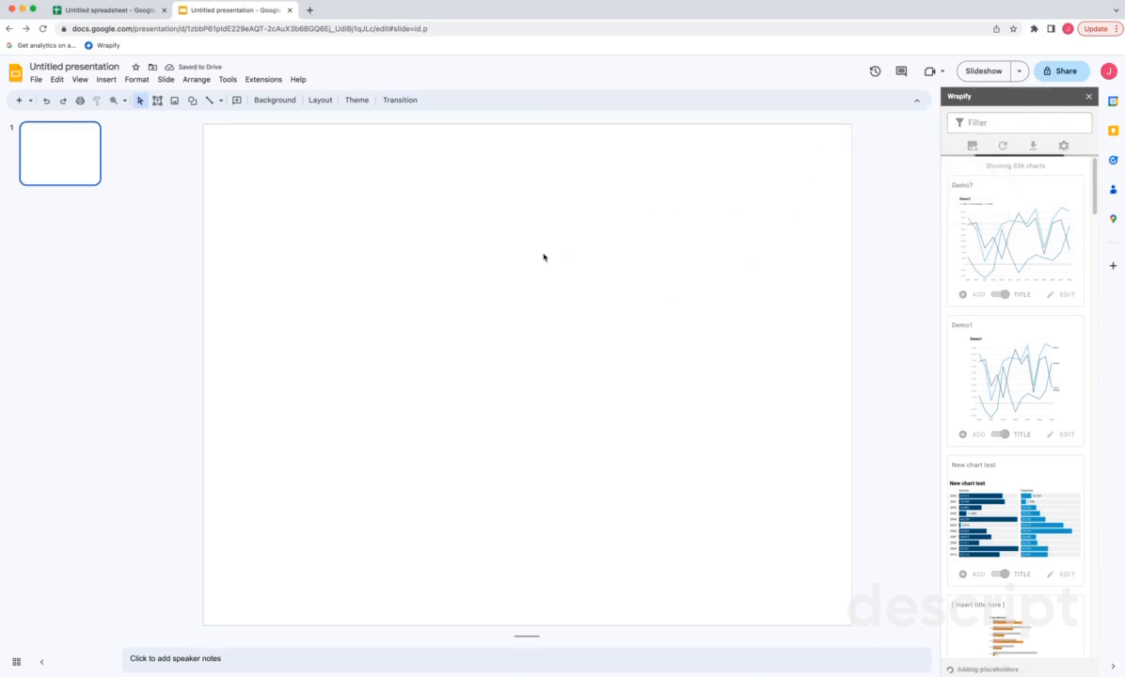
pyautogui.click(302, 227)
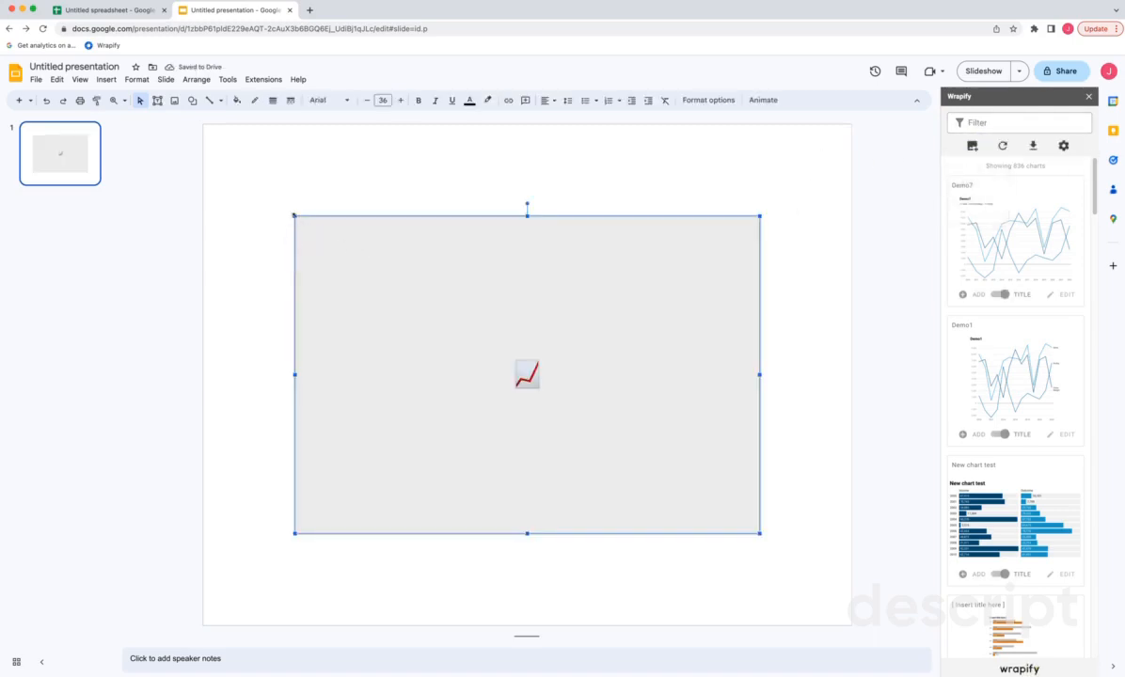
pyautogui.moveTo(295, 216); pyautogui.dragTo(211, 131)
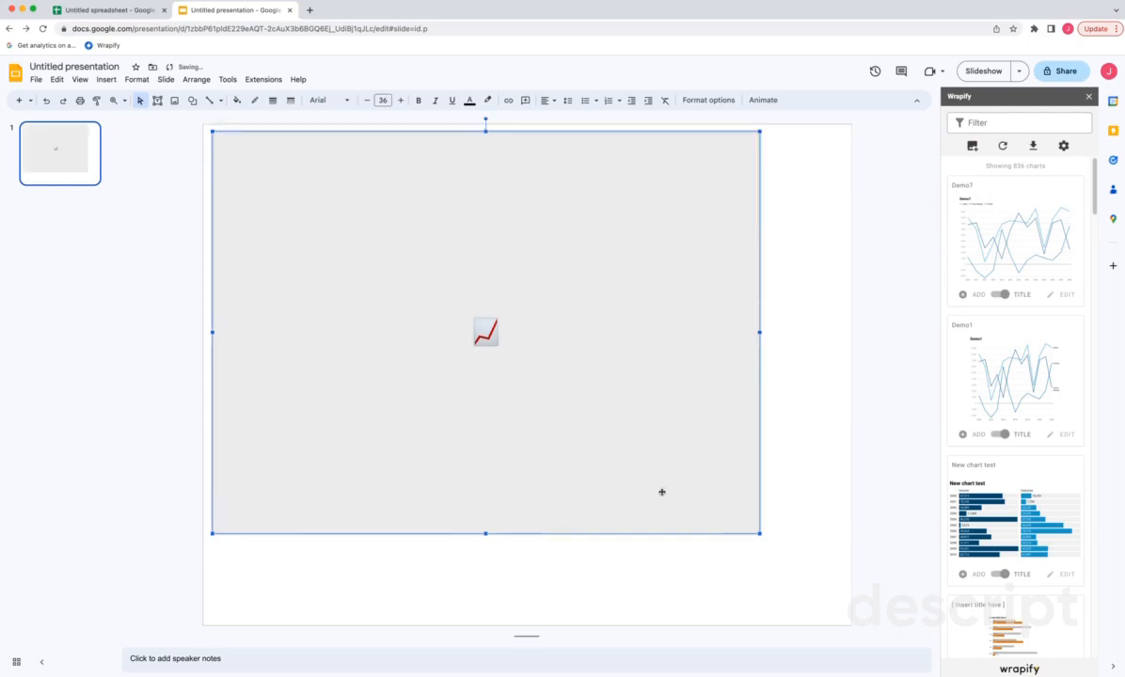
pyautogui.moveTo(760, 534); pyautogui.dragTo(841, 618)
# Split the large placeholder into a 2 x 2 grid and add the Demo7 chart to the upper-right placeholder
pyautogui.click(973, 146)
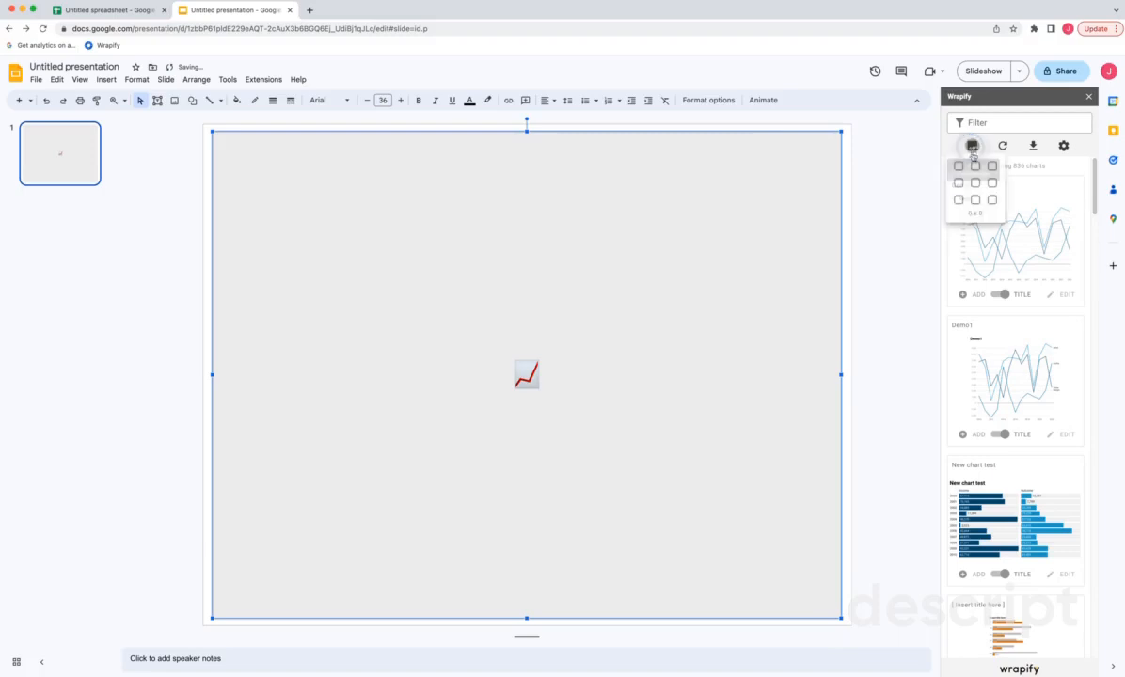
pyautogui.click(974, 184)
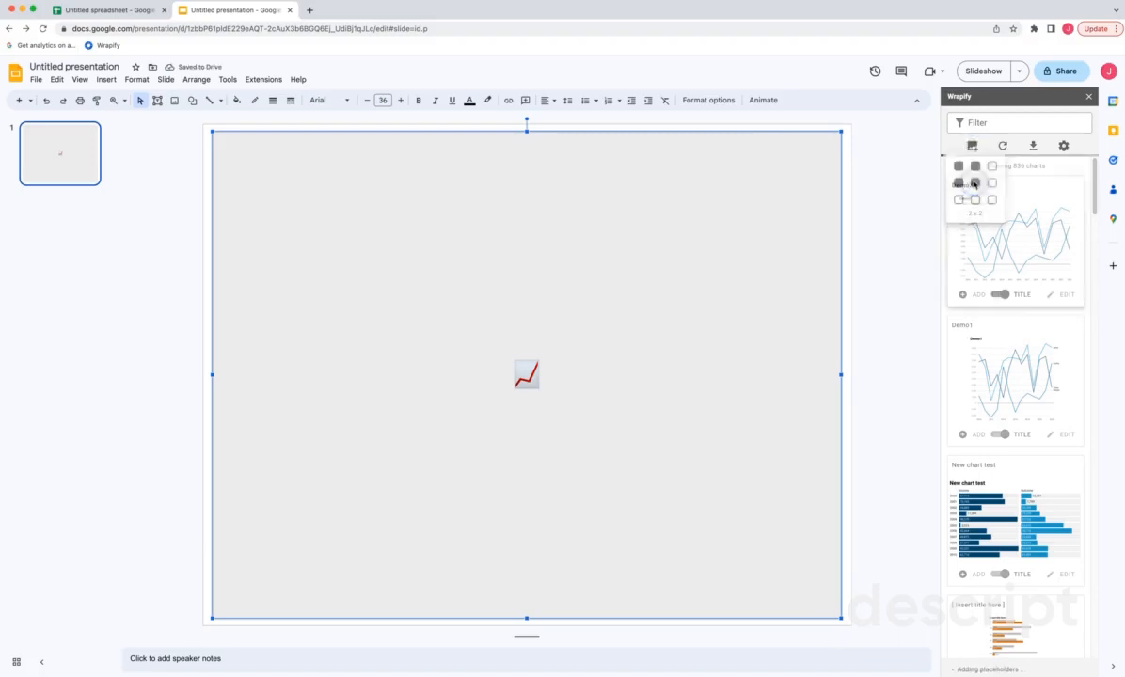
pyautogui.click(658, 277)
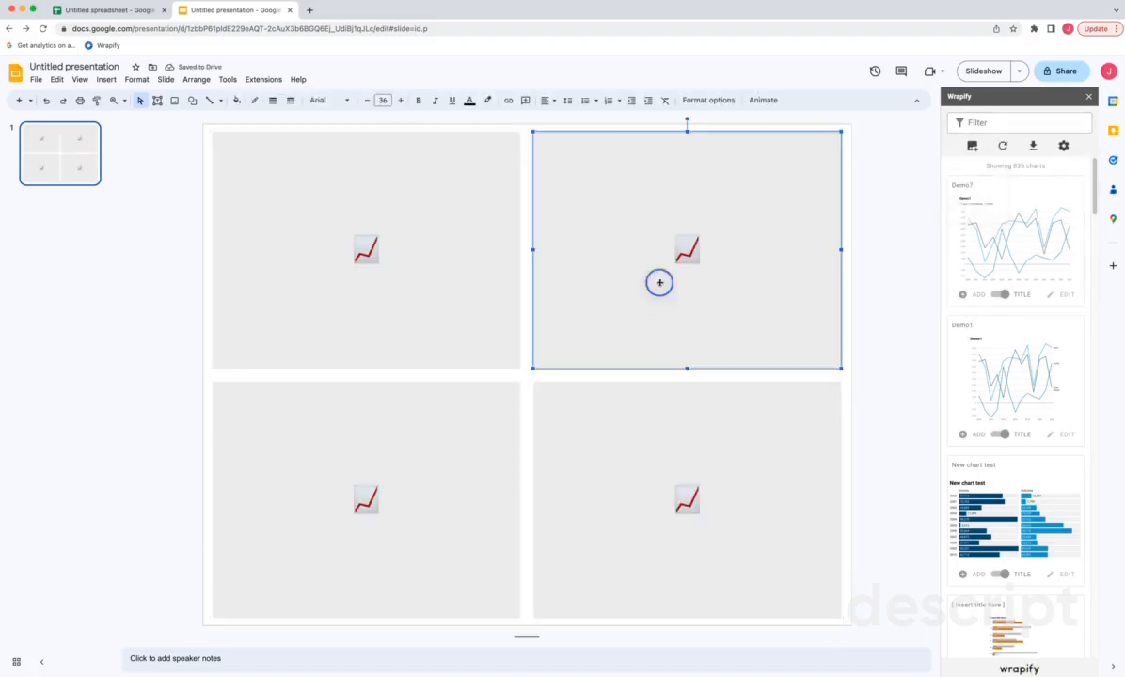
pyautogui.click(975, 297)
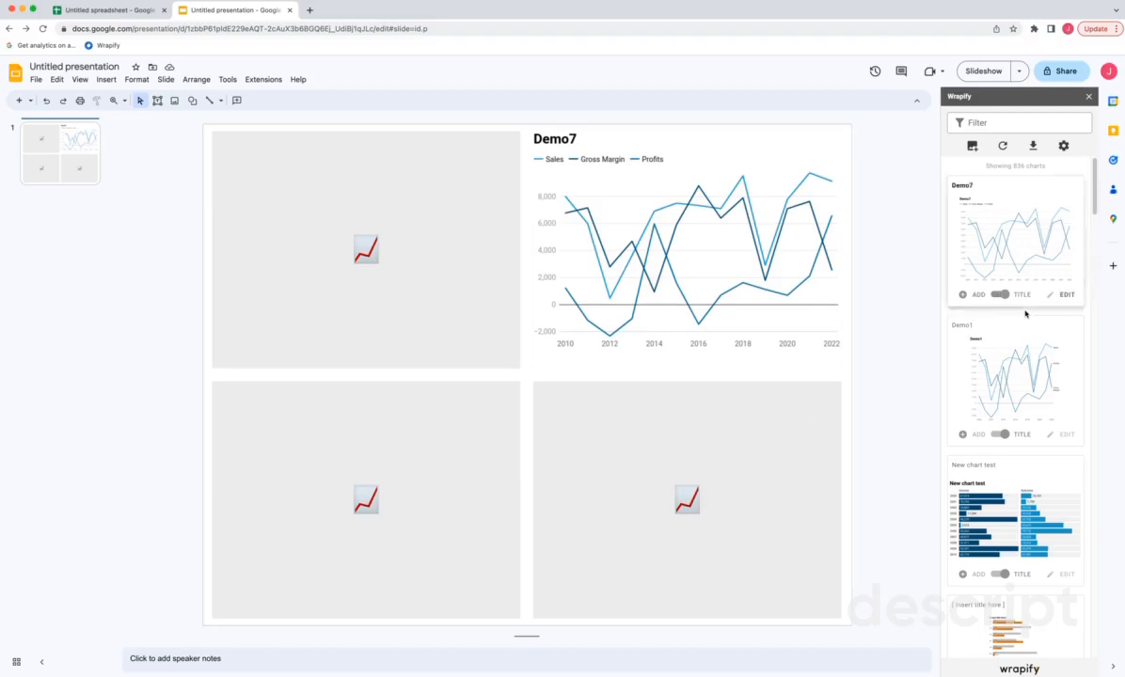
# View the Demo7 chart in the Datawrapper editor, and return to the presentation without editing it
pyautogui.click(1073, 297)
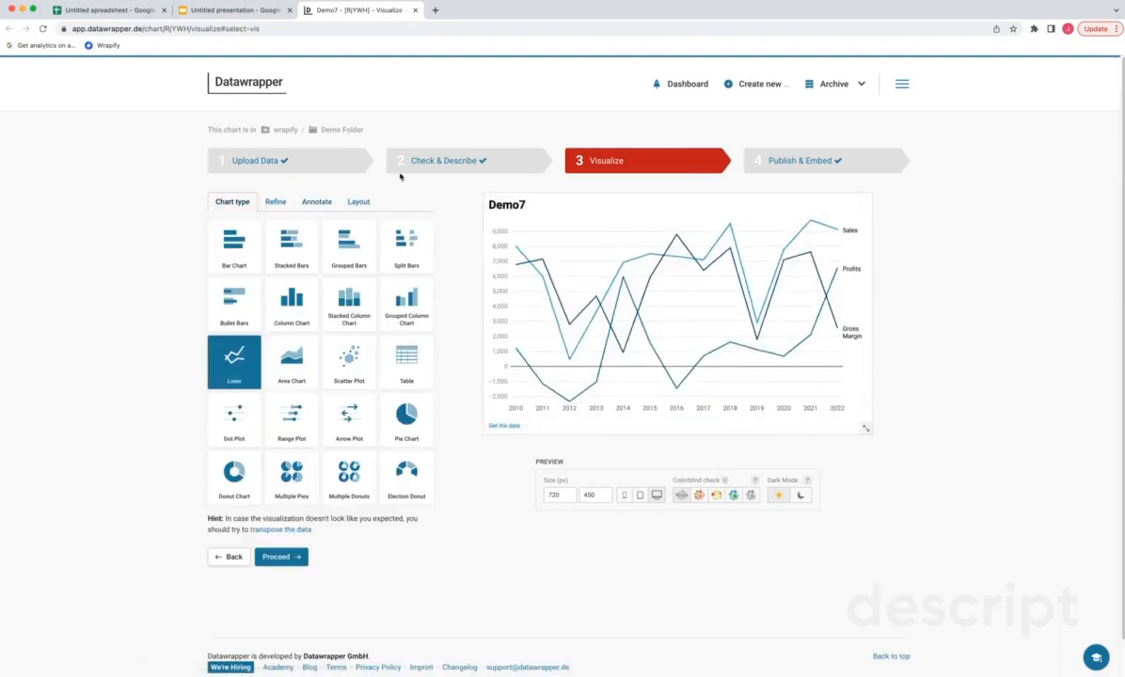
pyautogui.click(405, 9)
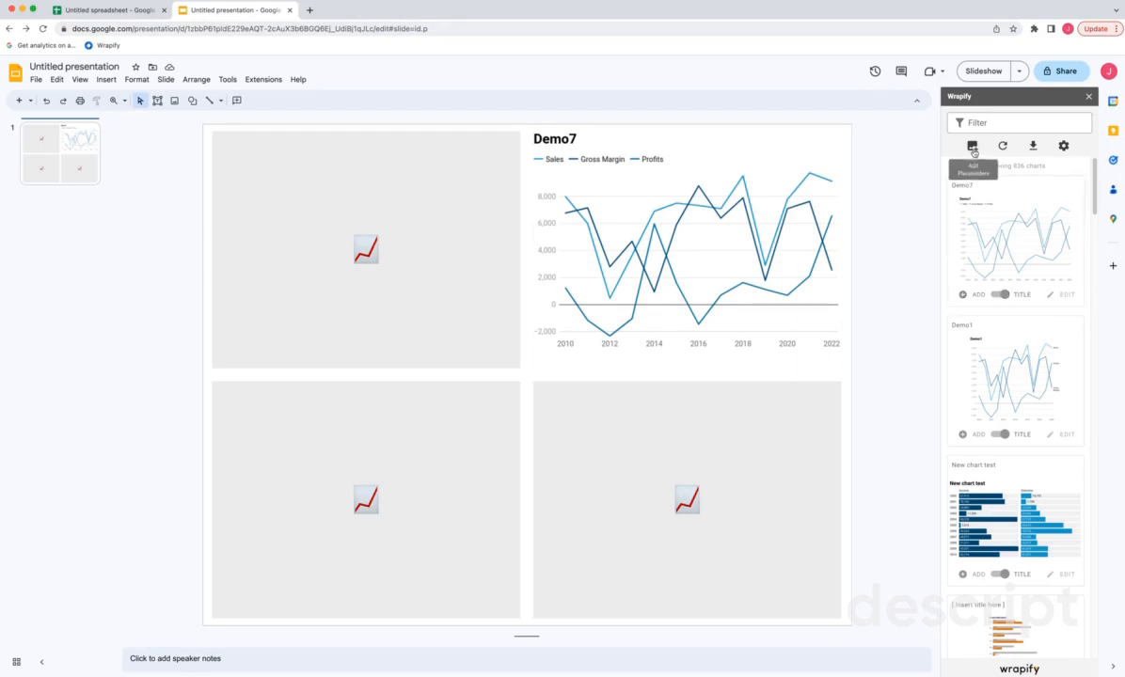
# Examine the sidebar's chart refresh and presentation download options, checking the source spreadsheet in between
pyautogui.click(1003, 146)
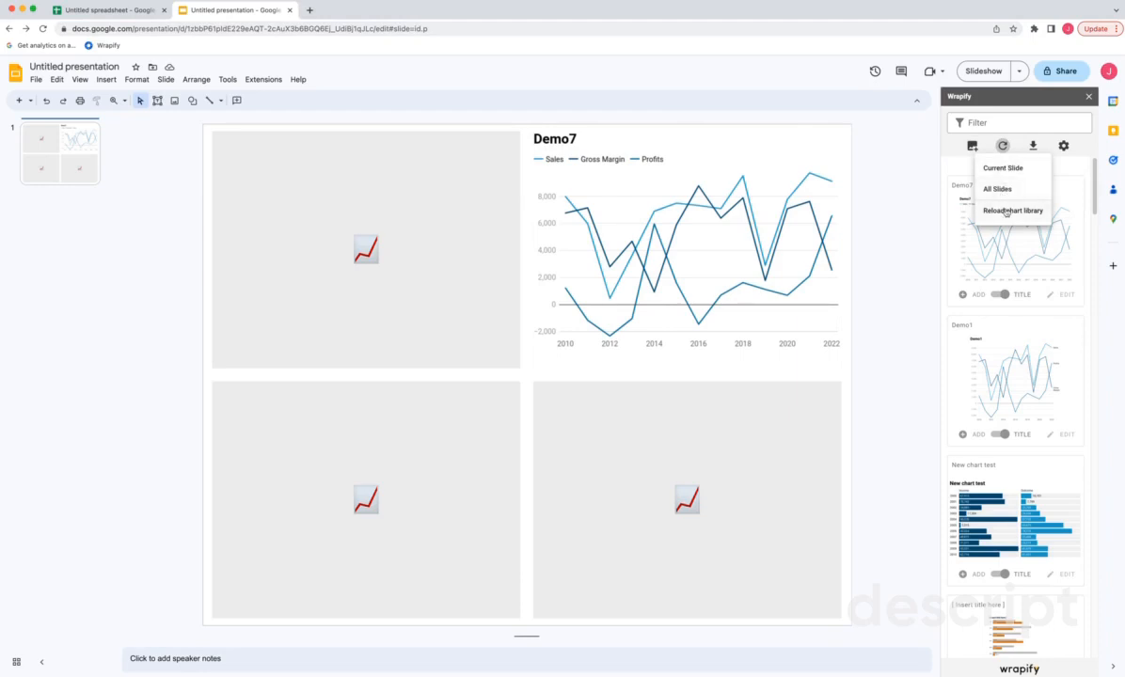
pyautogui.click(83, 10)
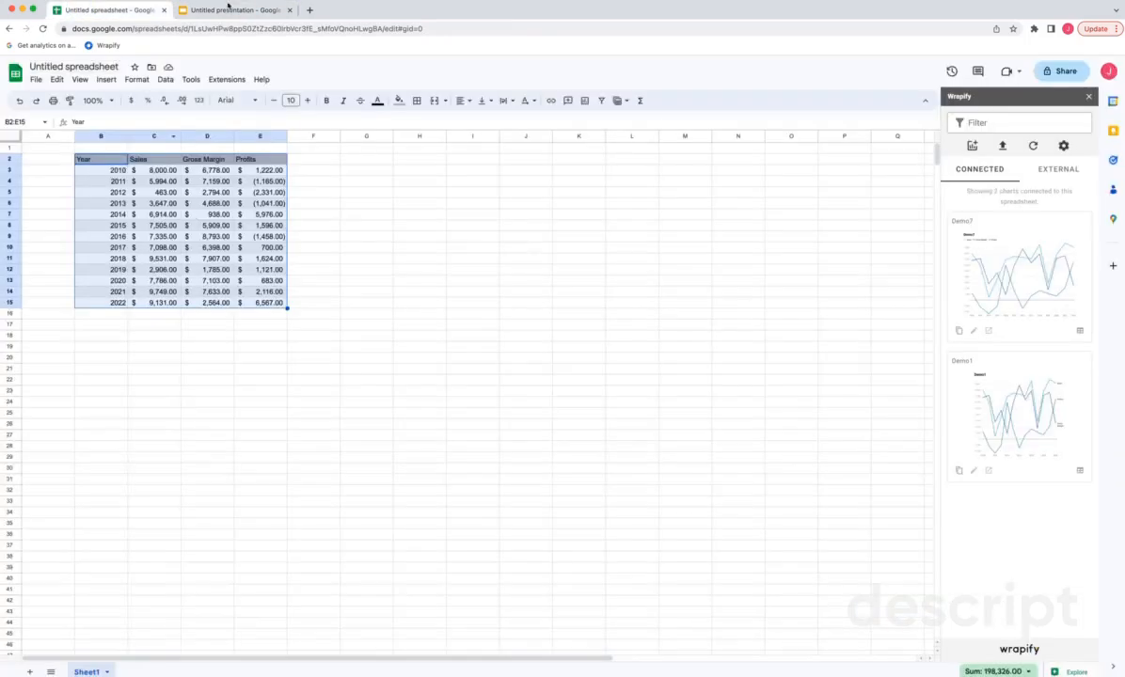
pyautogui.click(225, 10)
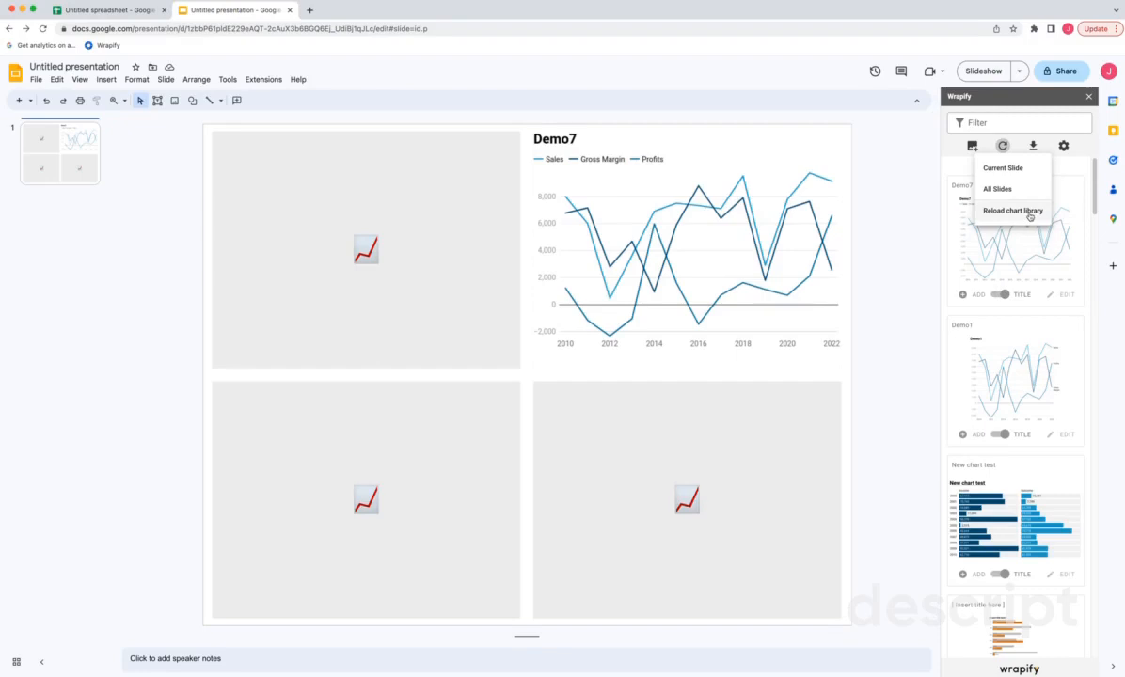
pyautogui.click(1034, 147)
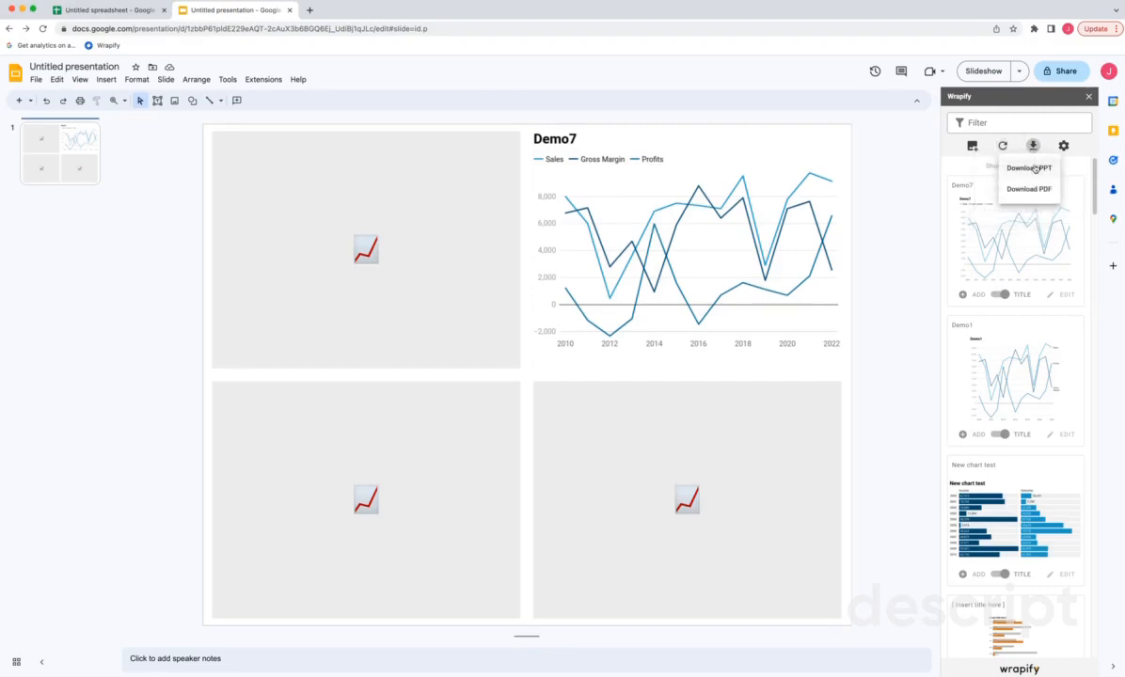
# Fill in a new Wrapify scheduled update with a week timer for every Monday at 07:00 AM
pyautogui.click(1063, 146)
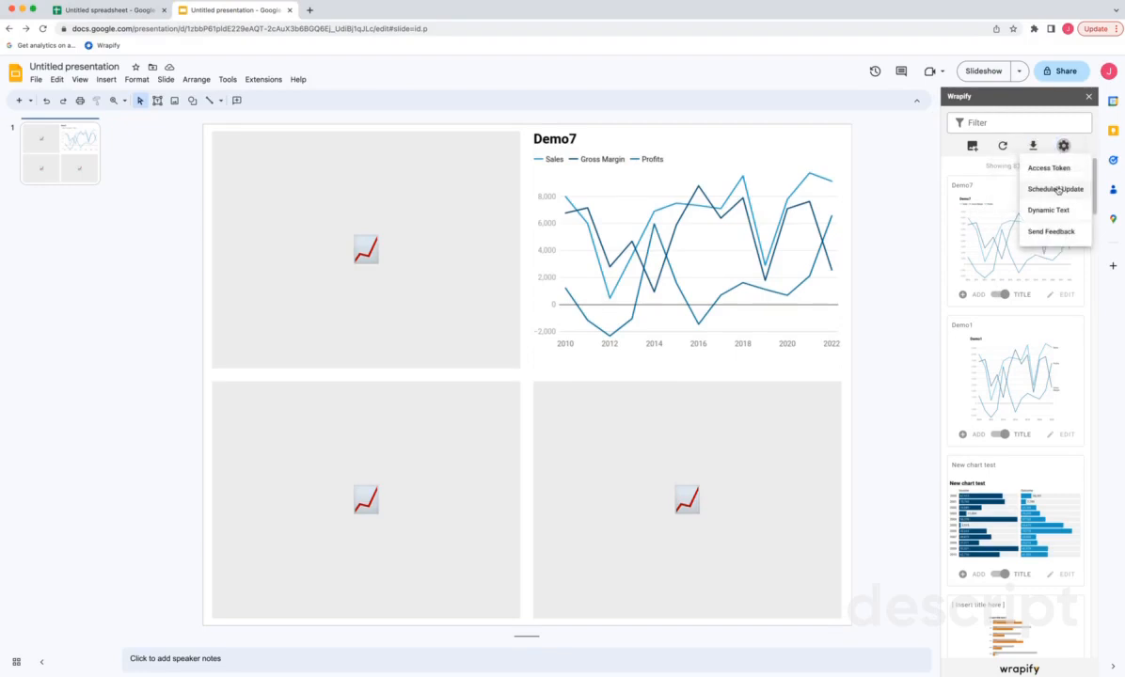
pyautogui.click(1058, 190)
pyautogui.click(1082, 212)
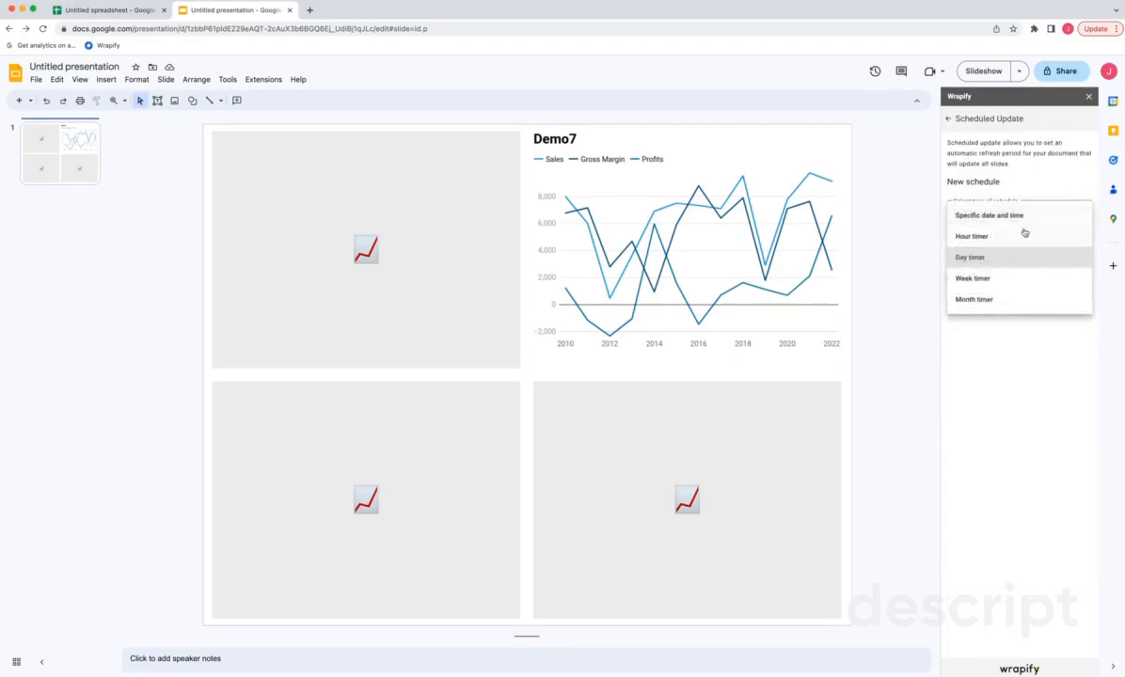
pyautogui.click(984, 279)
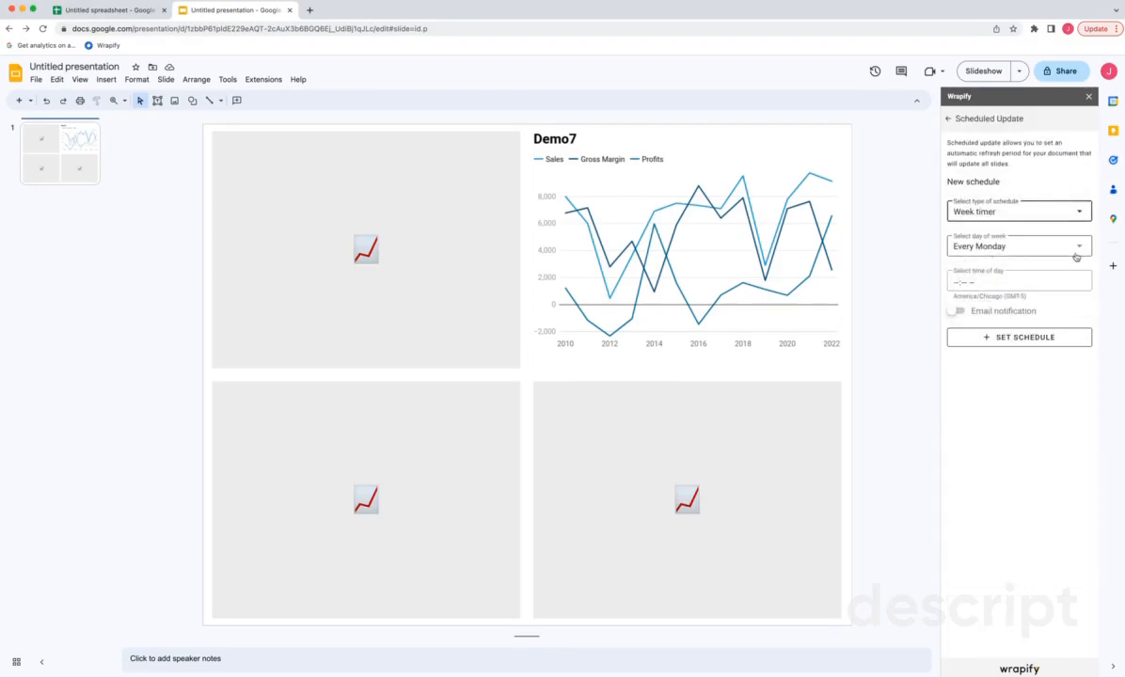
pyautogui.click(978, 279)
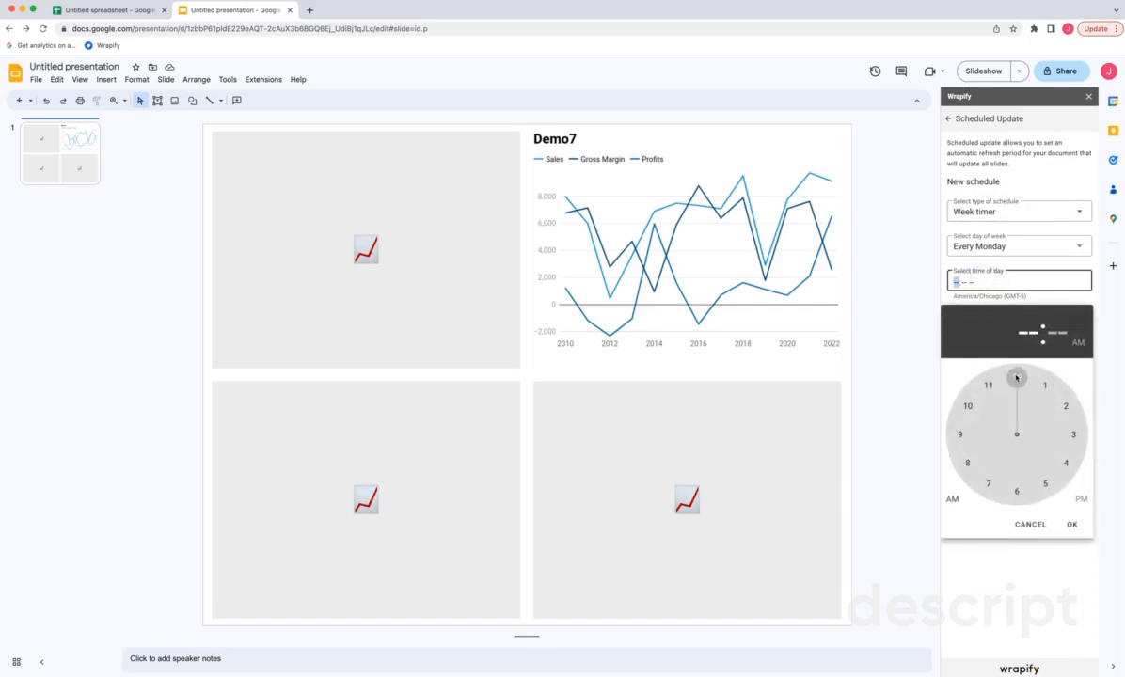
pyautogui.moveTo(1016, 377); pyautogui.dragTo(988, 484)
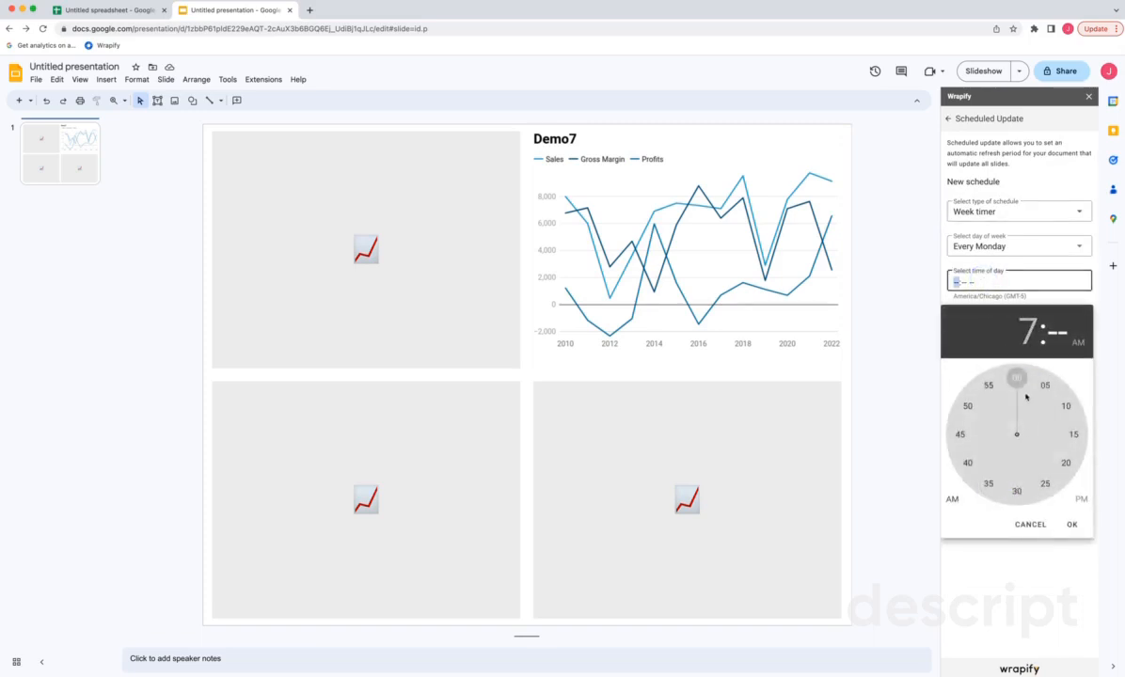
pyautogui.moveTo(1026, 397)
pyautogui.mouseDown()
pyautogui.moveTo(1016, 380)
pyautogui.moveTo(1054, 469)
pyautogui.moveTo(1005, 492)
pyautogui.moveTo(1061, 442)
pyautogui.moveTo(1016, 380)
pyautogui.mouseUp()
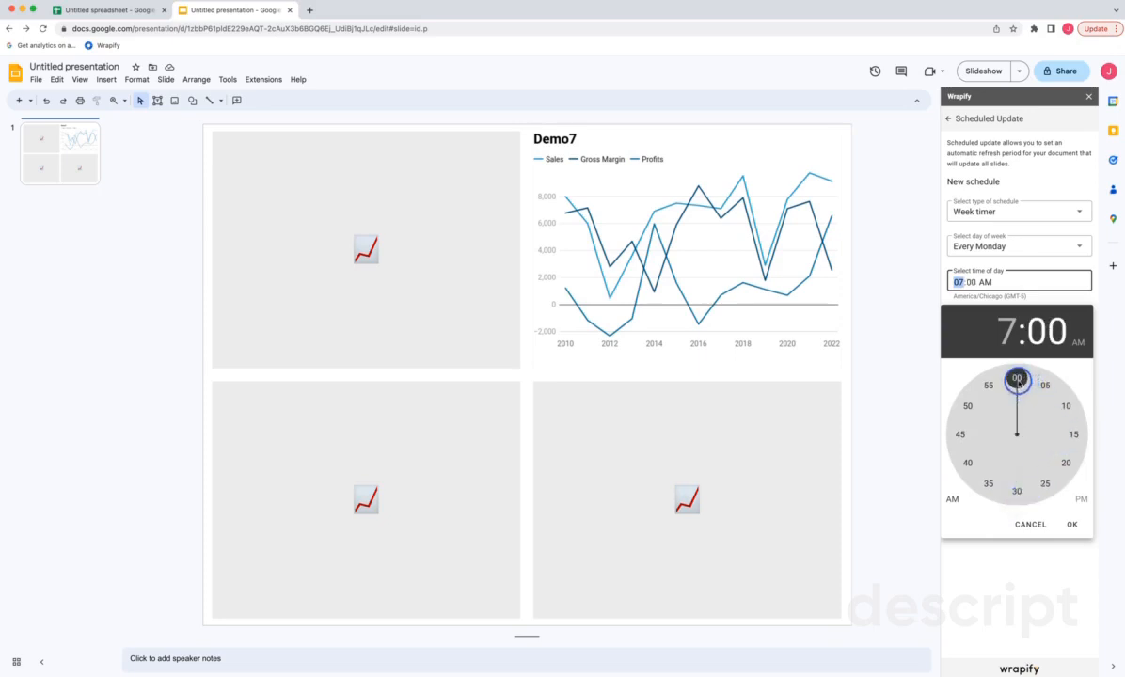
pyautogui.click(1071, 524)
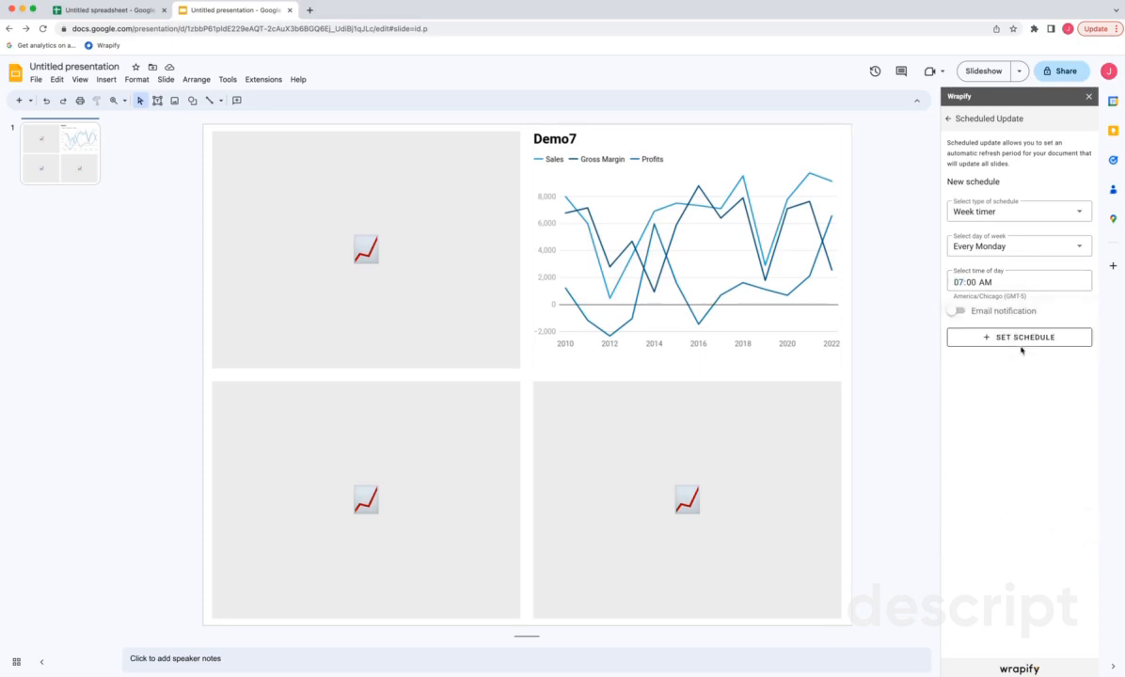
# Try an email notification with subject "Check" and an attached PDF version, then leave the schedule form without setting it
pyautogui.click(961, 311)
pyautogui.click(997, 335)
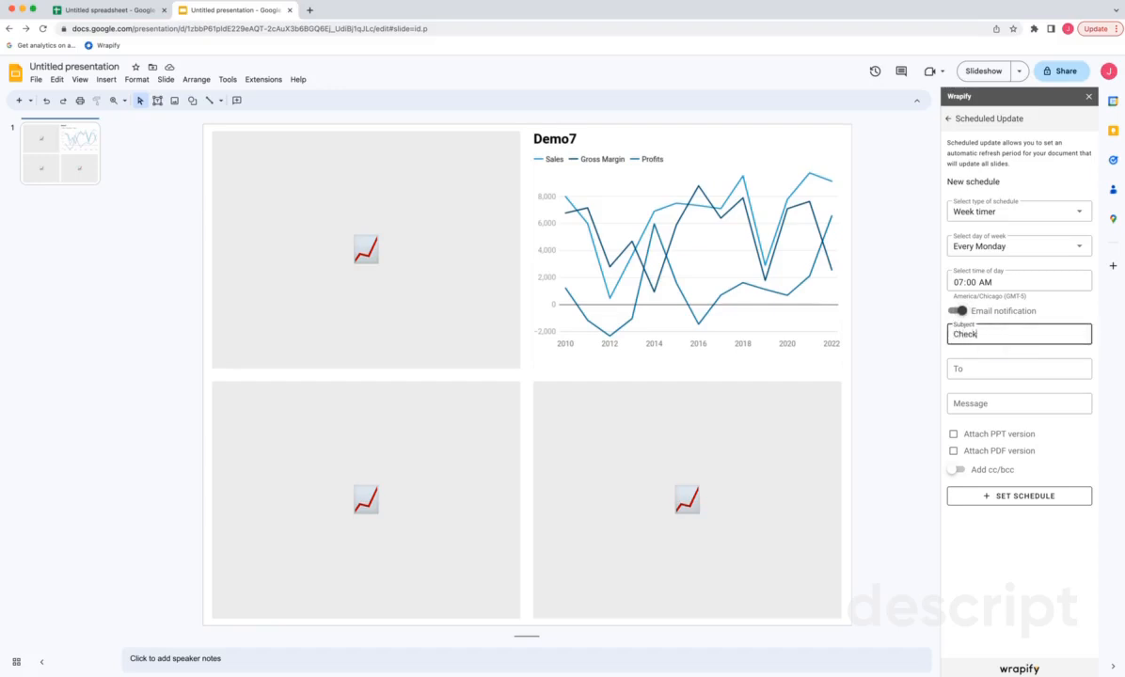
pyautogui.click(1007, 370)
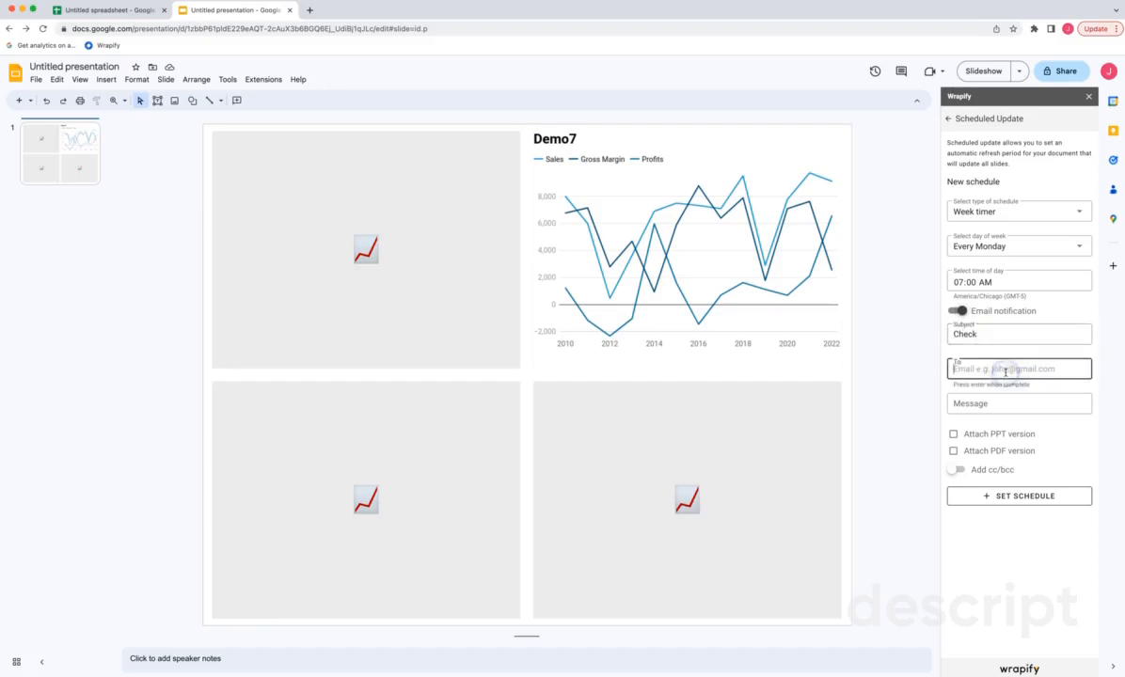
pyautogui.click(1010, 452)
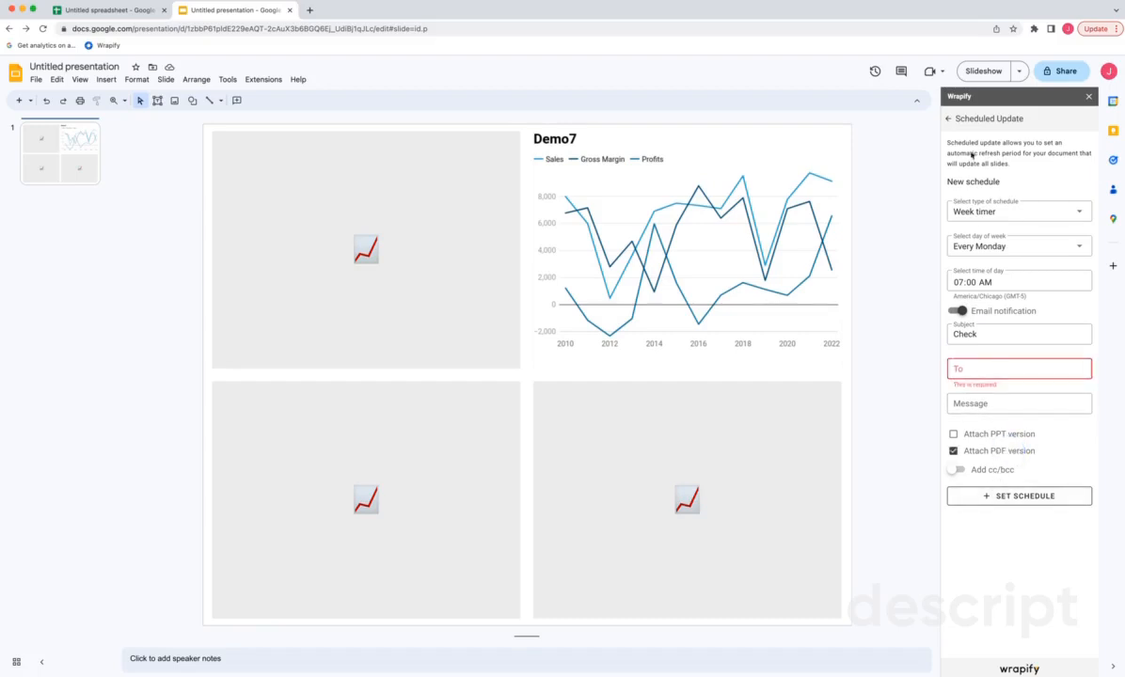
pyautogui.click(948, 119)
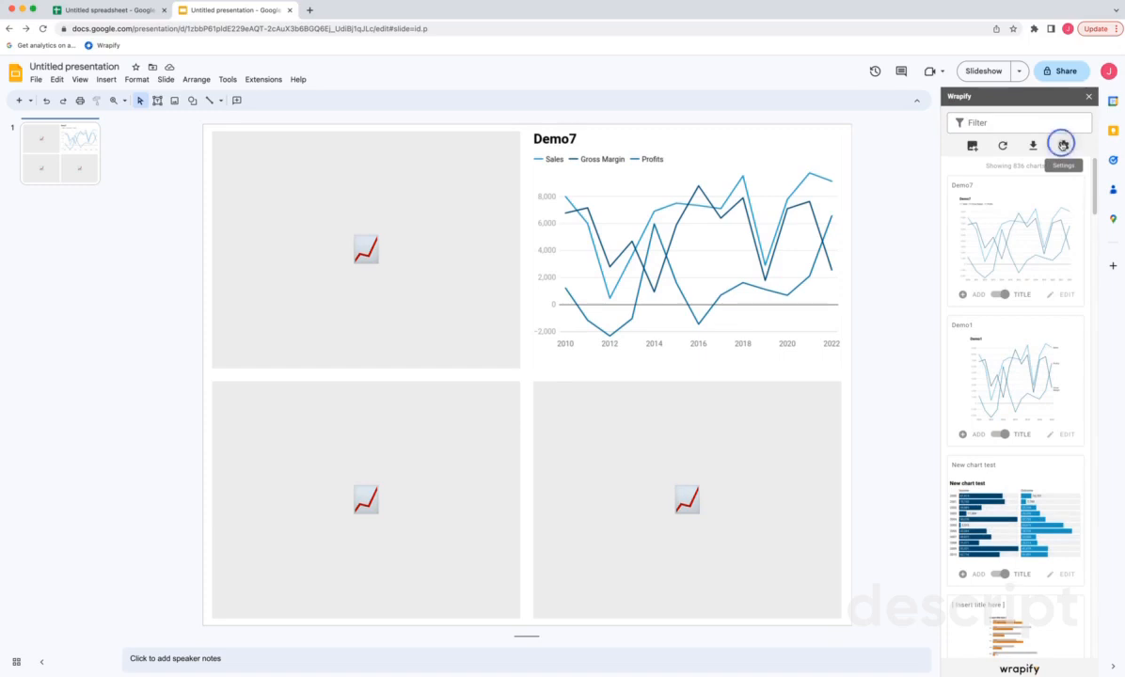
# View the Dynamic Text settings for the source spreadsheet URL and return to the chart list
pyautogui.click(1063, 145)
pyautogui.click(1050, 209)
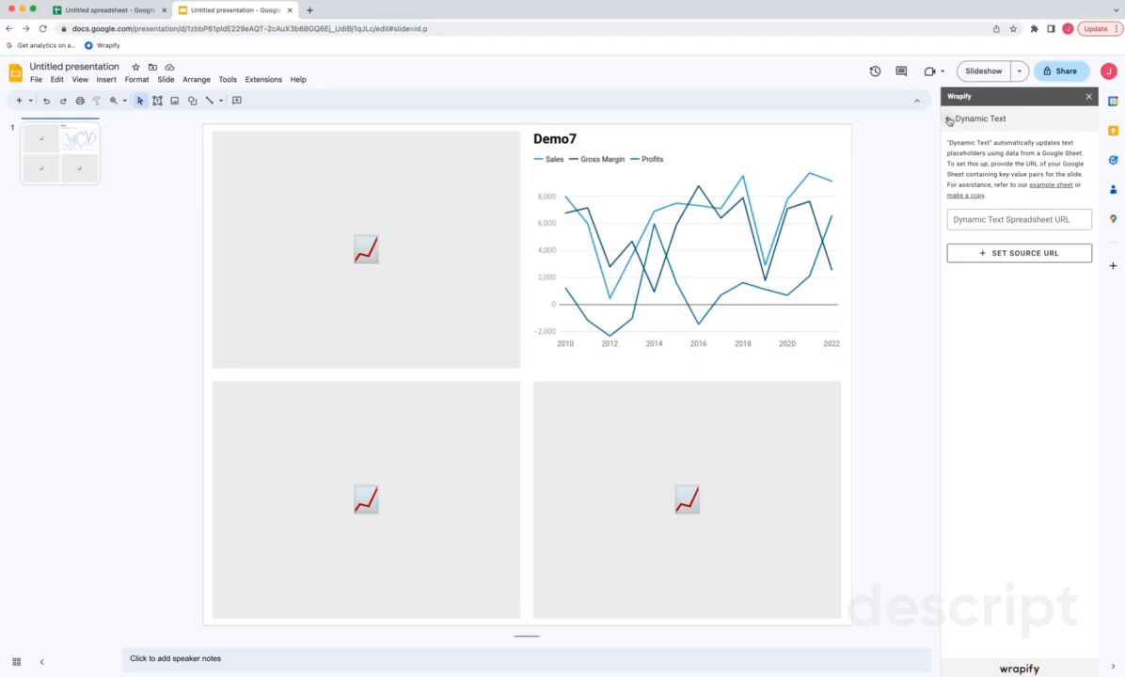
pyautogui.click(948, 119)
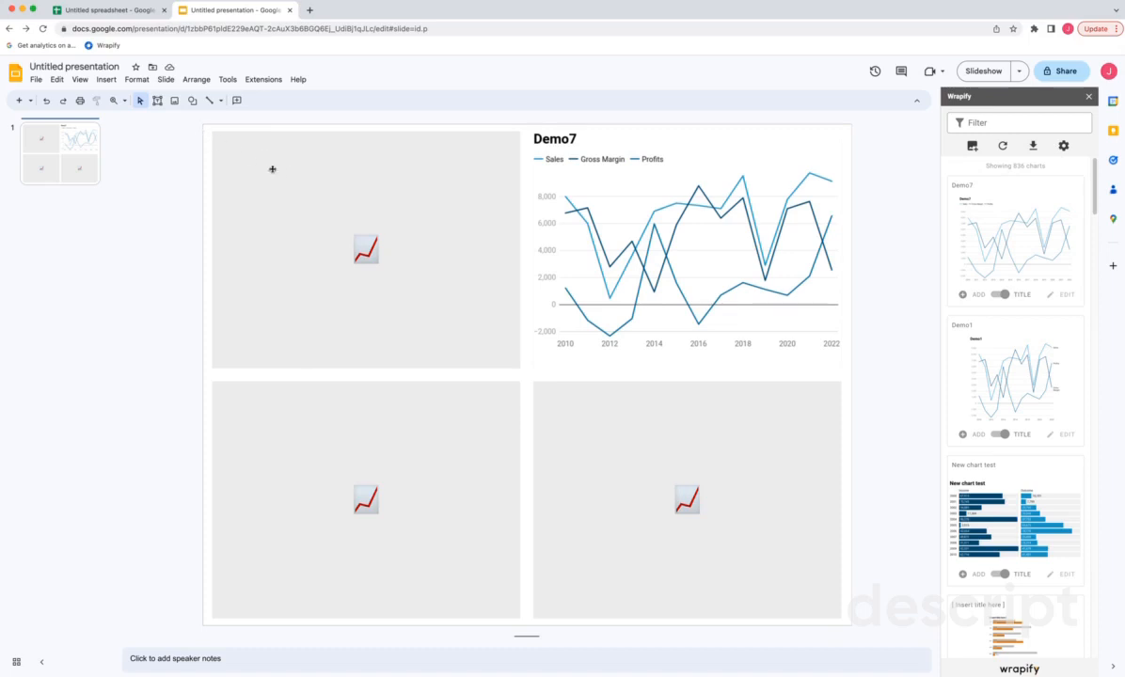
# Select the upper-left placeholder, filter the chart list by "oil", and clear the filter again
pyautogui.click(416, 176)
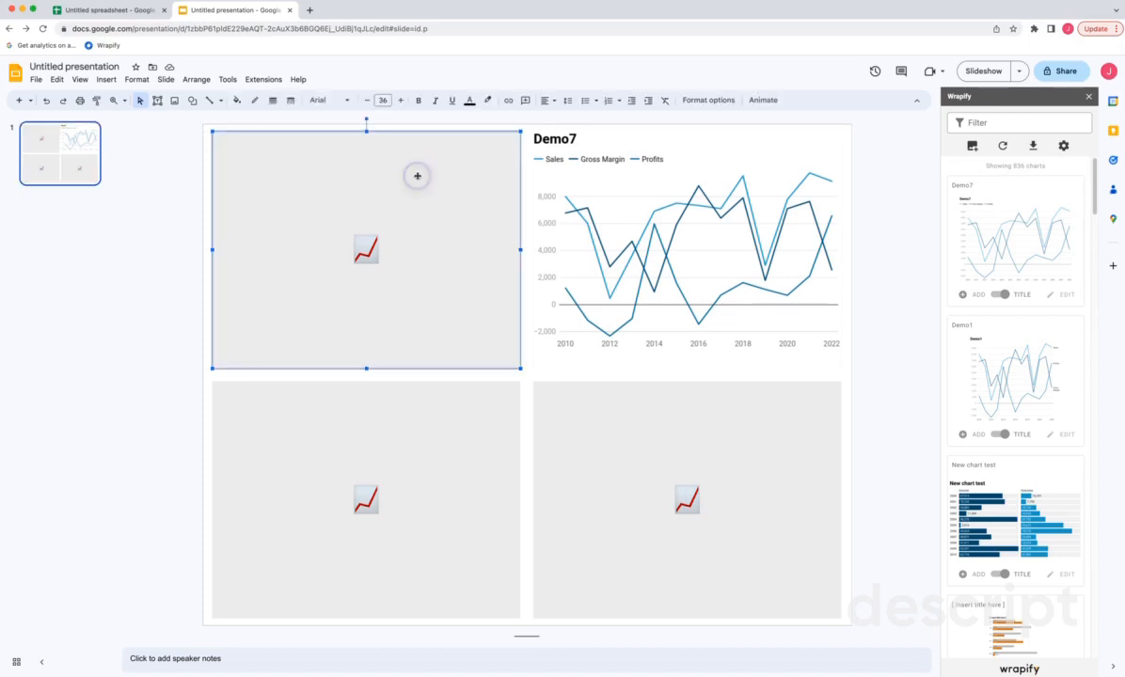
pyautogui.click(994, 122)
pyautogui.write('oil')
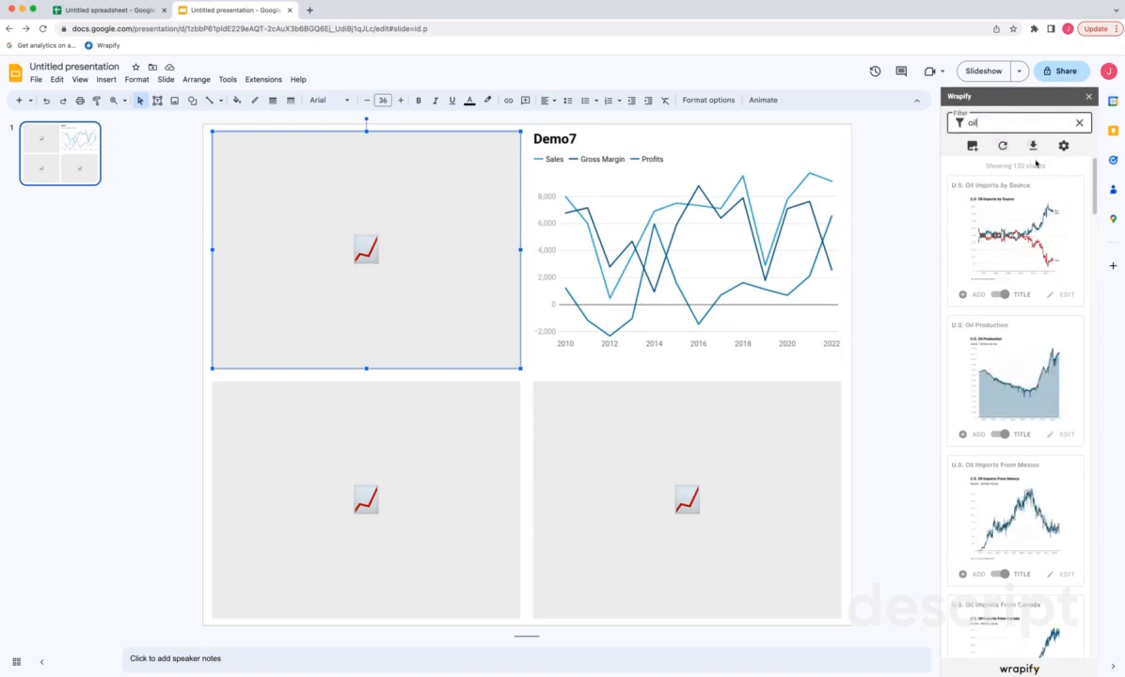
pyautogui.press('BackSpace')
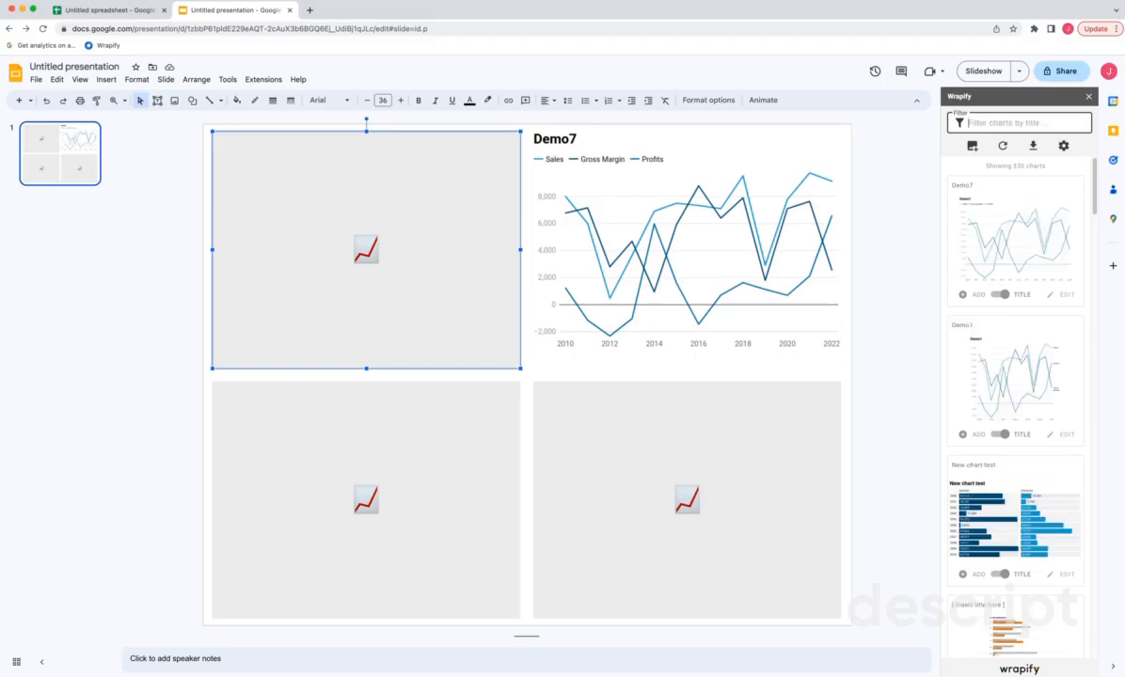
# View the Send Feedback form and return to the chart list without sending anything
pyautogui.click(1063, 146)
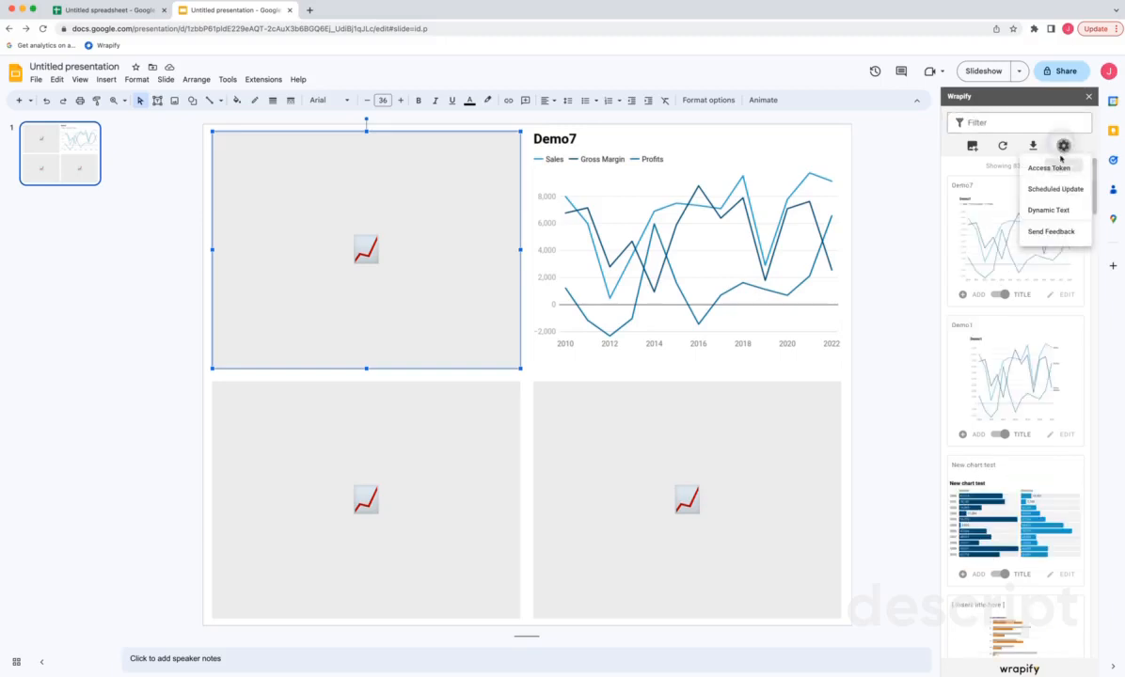
pyautogui.click(1054, 229)
pyautogui.click(948, 118)
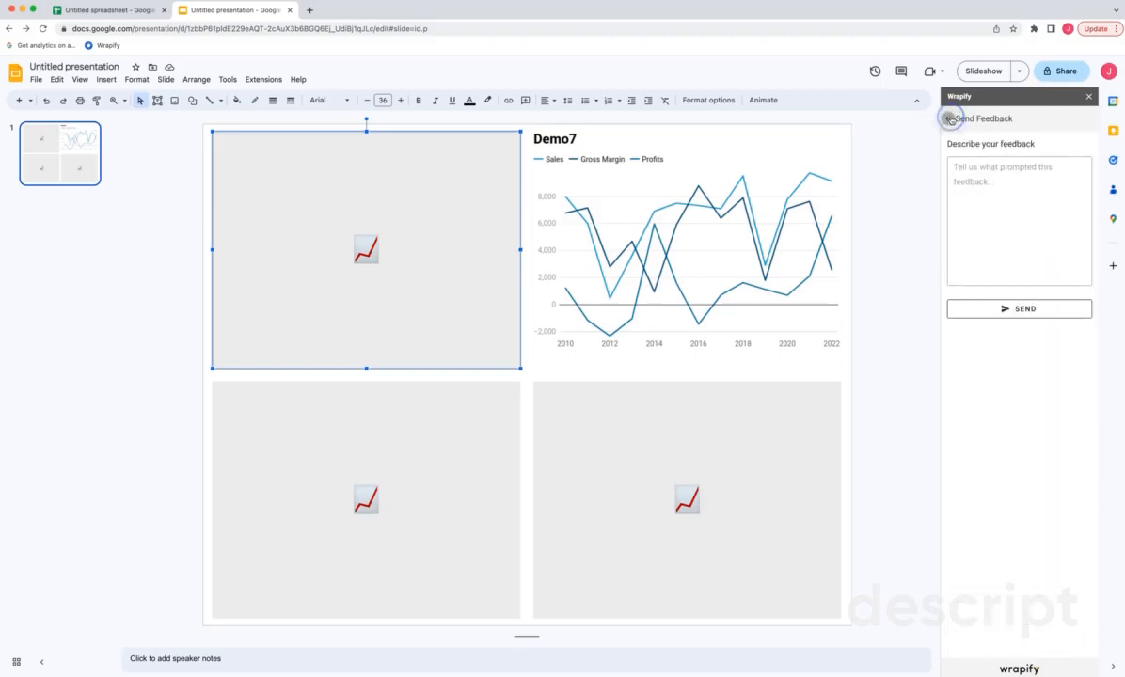